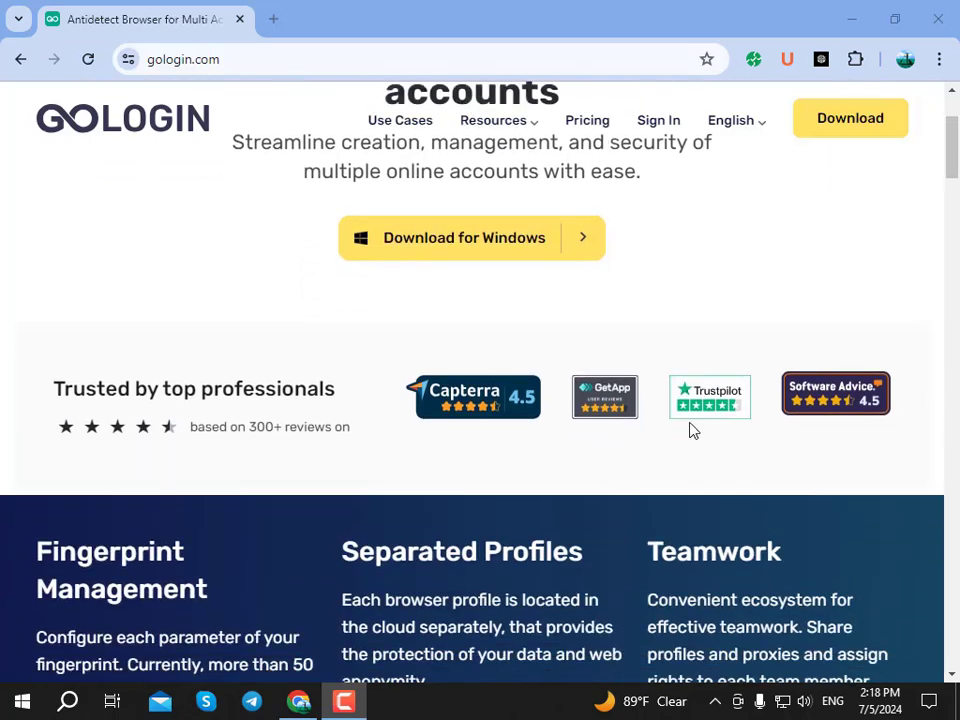
- Look through the GoLogin homepage, including the reviews, feature summary and digital fingerprint sections
scroll(677, 426, "up", 2)
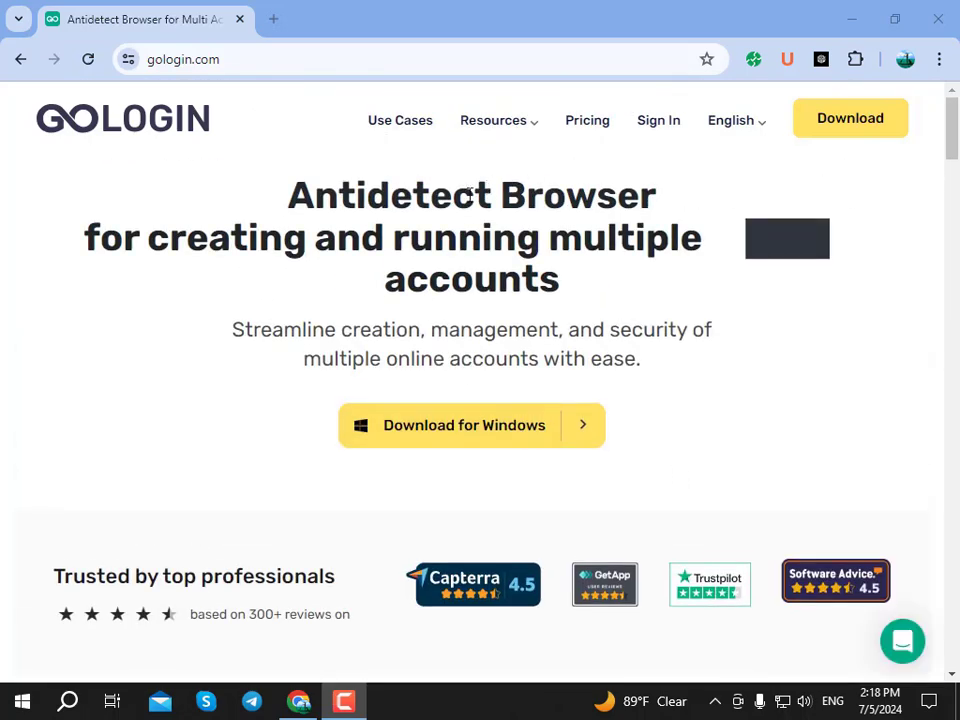
scroll(308, 318, "down", 4)
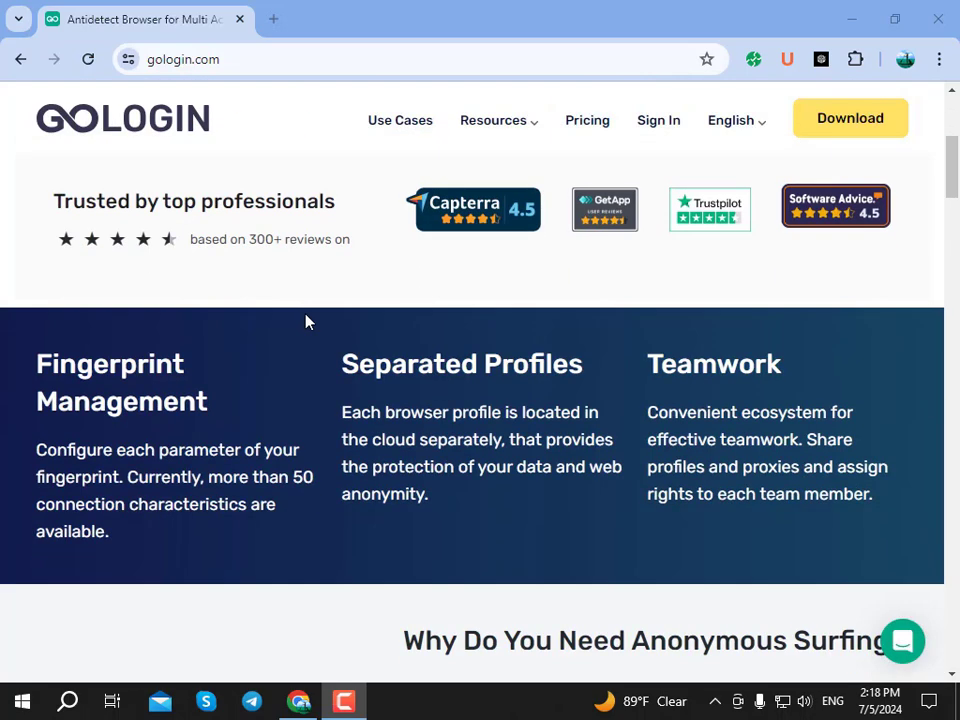
scroll(308, 321, "down", 13)
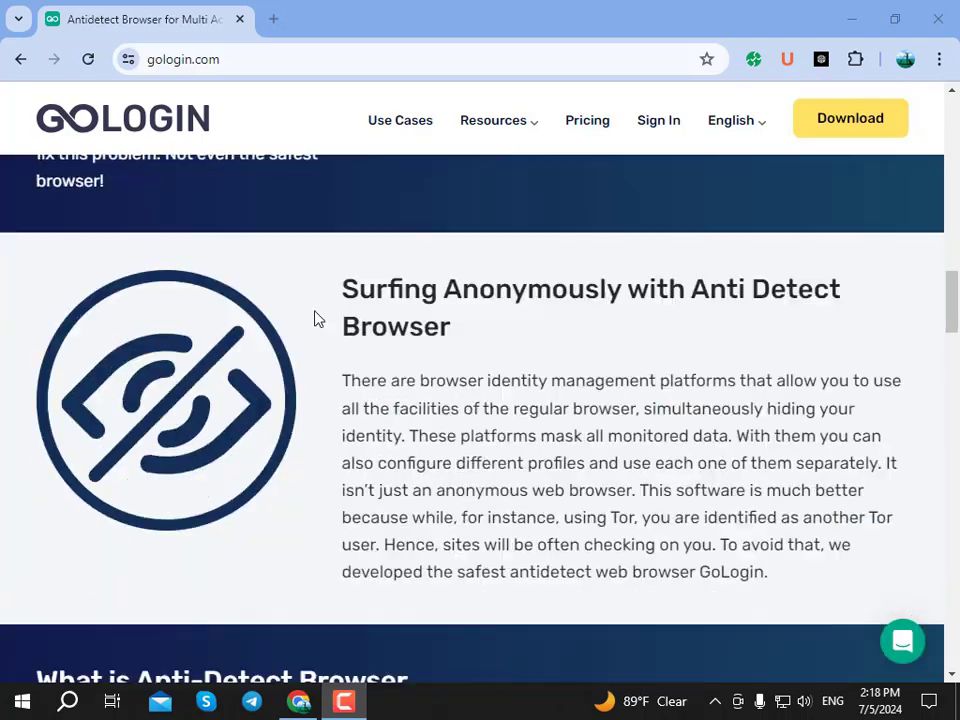
scroll(317, 319, "up", 5)
scroll(945, 430, "up", 10)
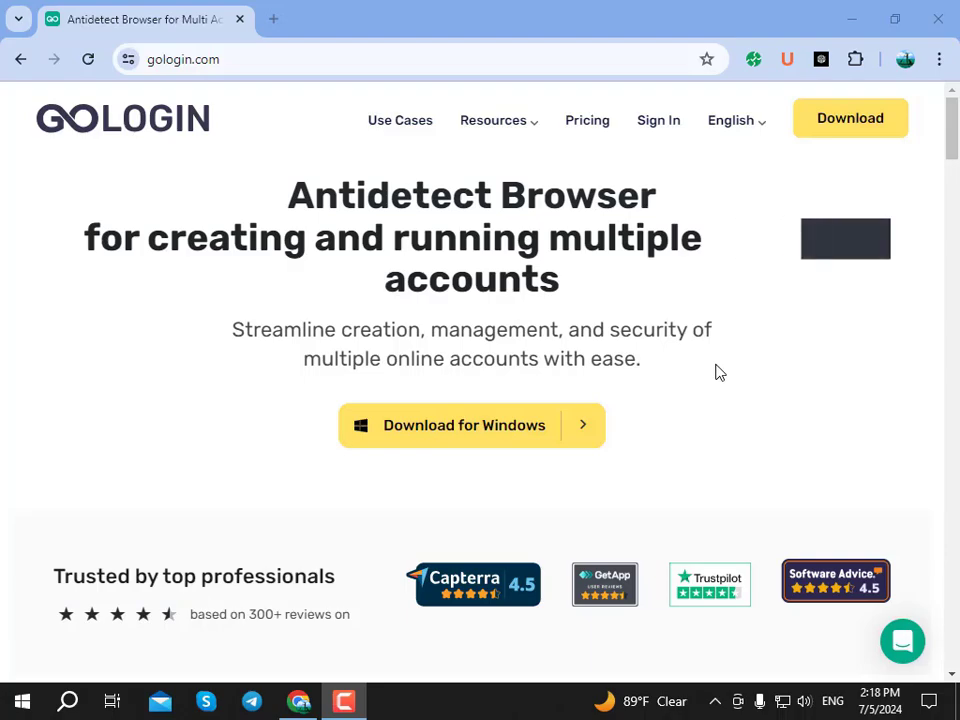
scroll(600, 366, "down", 6)
scroll(500, 366, "up", 2)
scroll(476, 366, "down", 5)
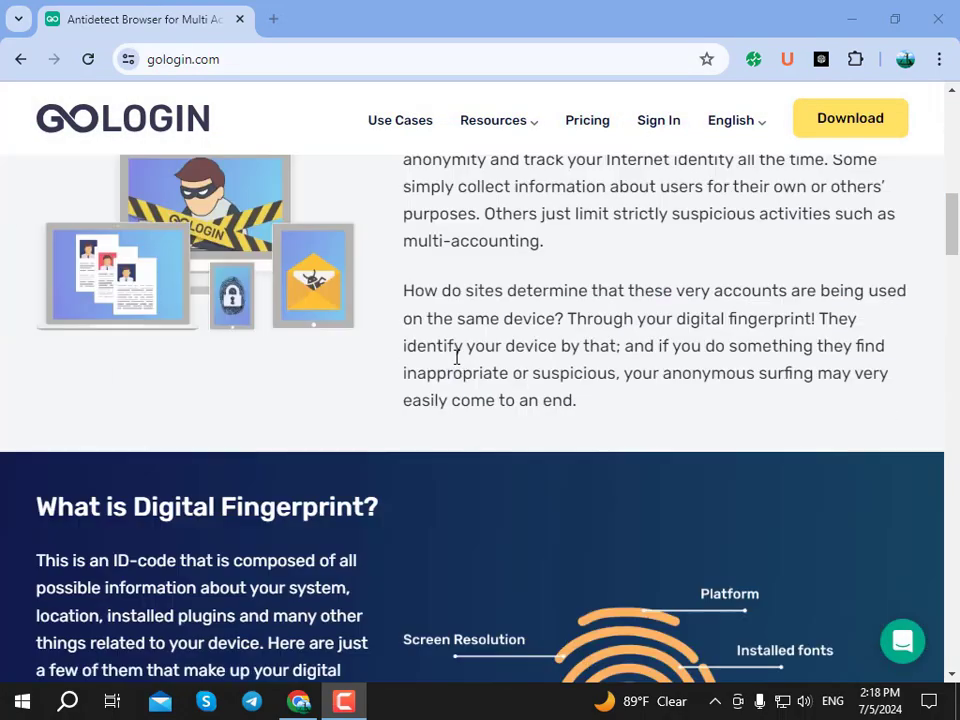
scroll(456, 358, "up", 8)
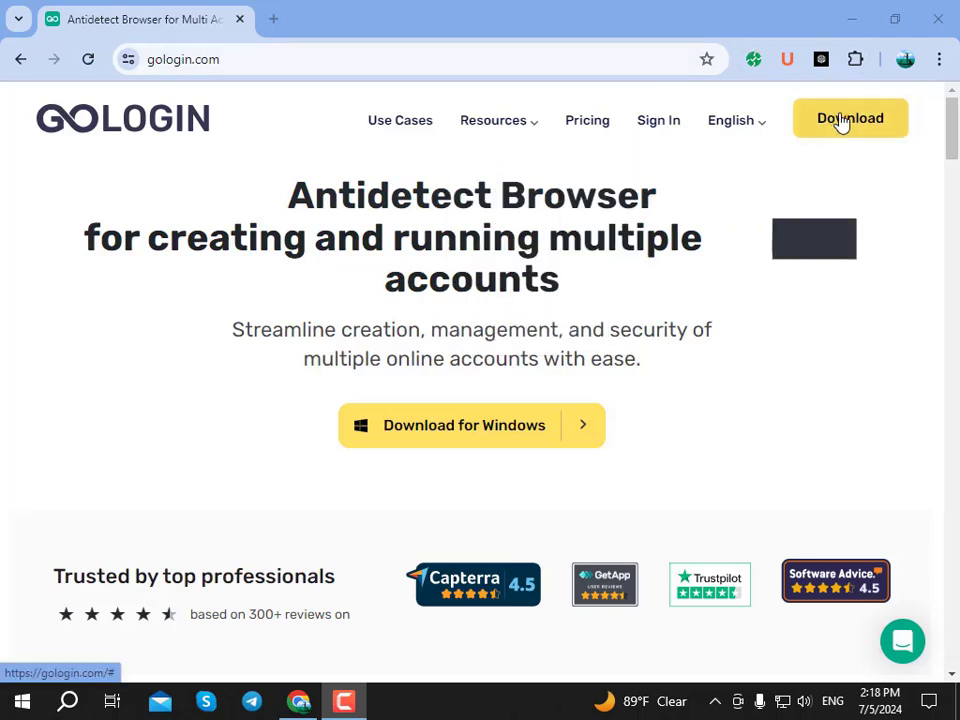
- Start the GoLogin installer download for Windows, pause it and cancel it
left_click(500, 425)
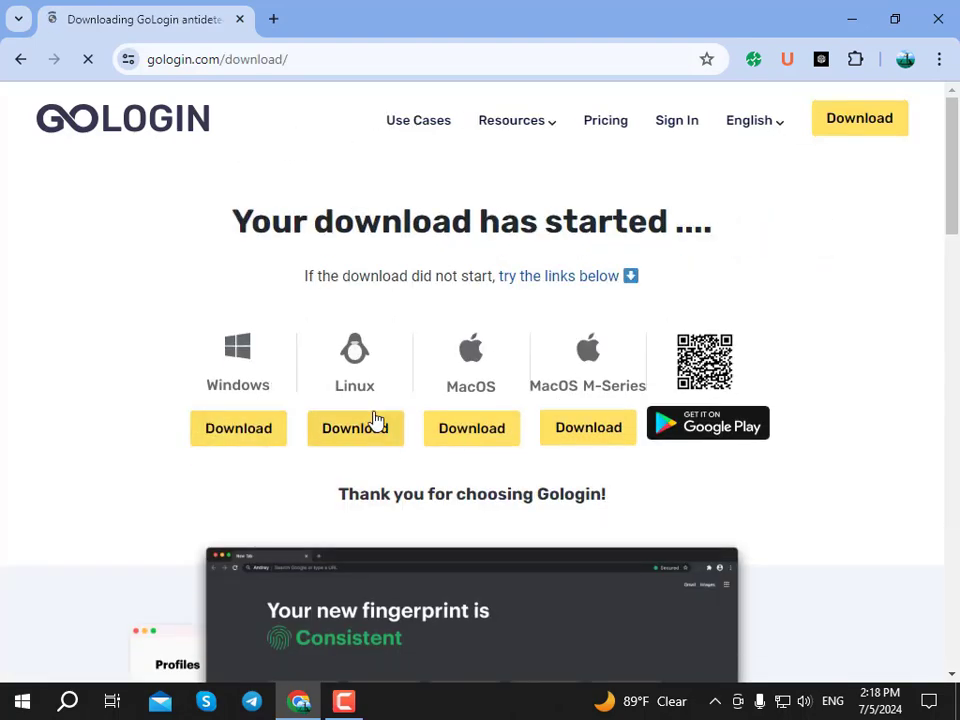
scroll(540, 393, "down", 2)
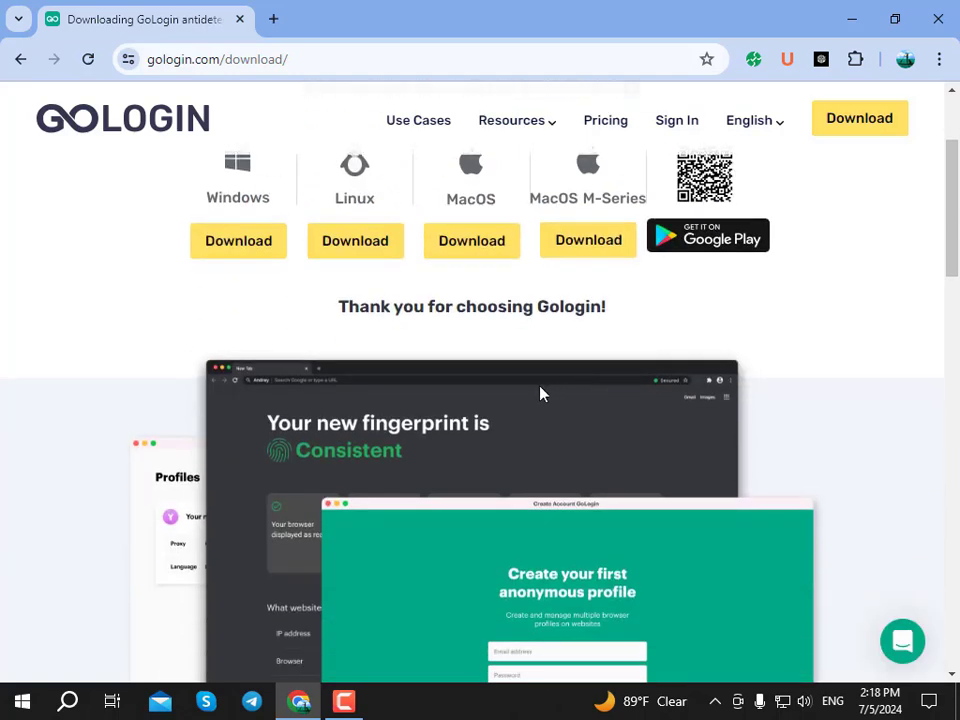
left_click(222, 250)
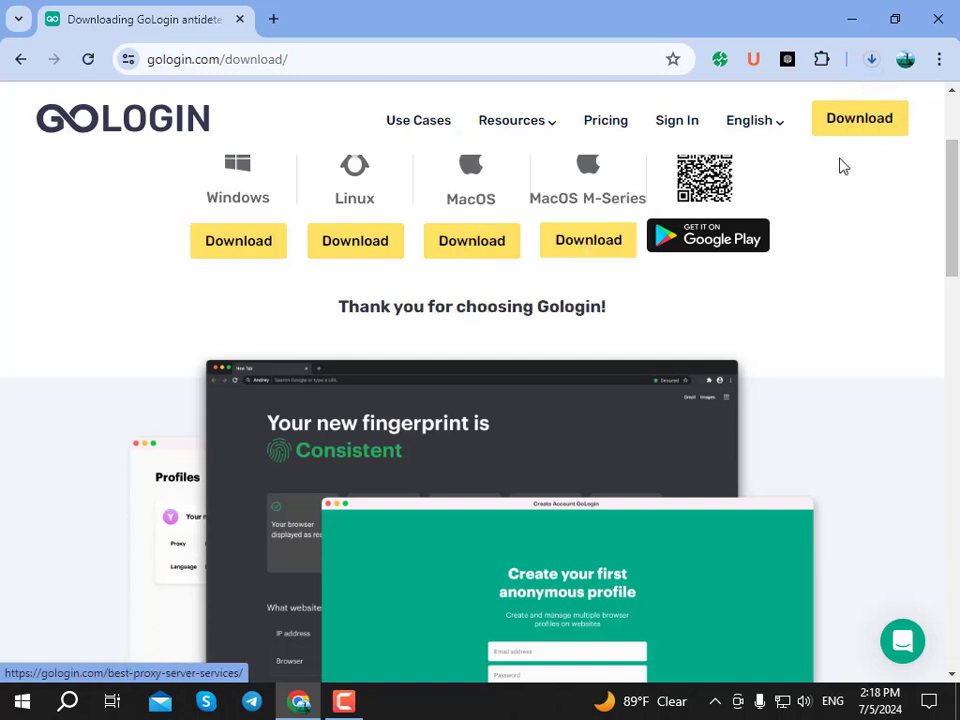
left_click(869, 64)
left_click(823, 139)
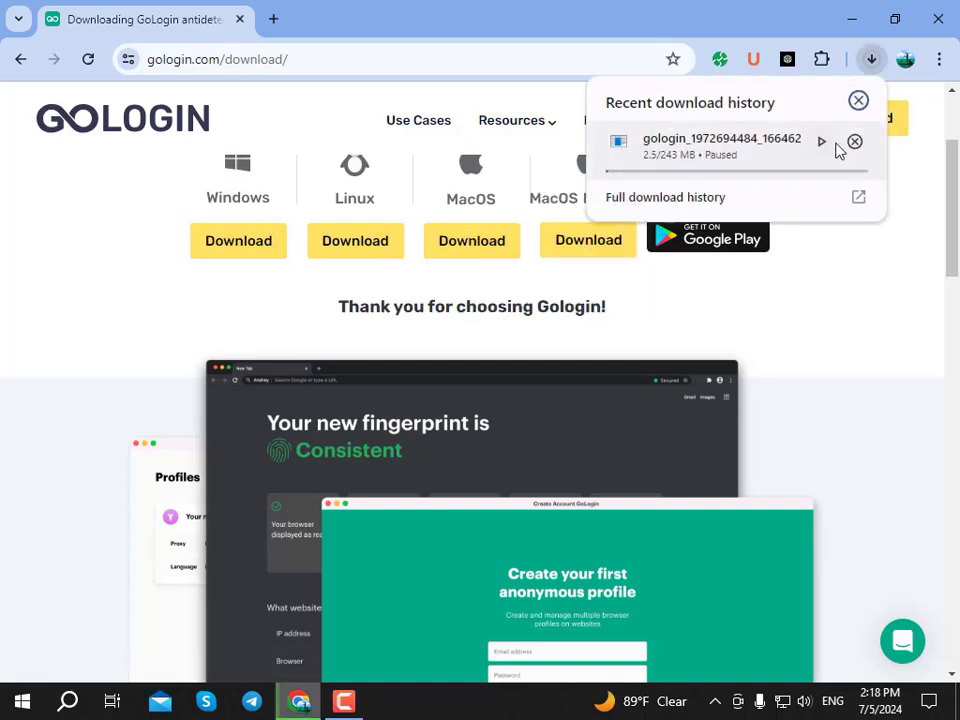
left_click(853, 141)
- Return to the homepage, view the account sign-up form and switch to the log-in form for existing accounts
left_click(22, 61)
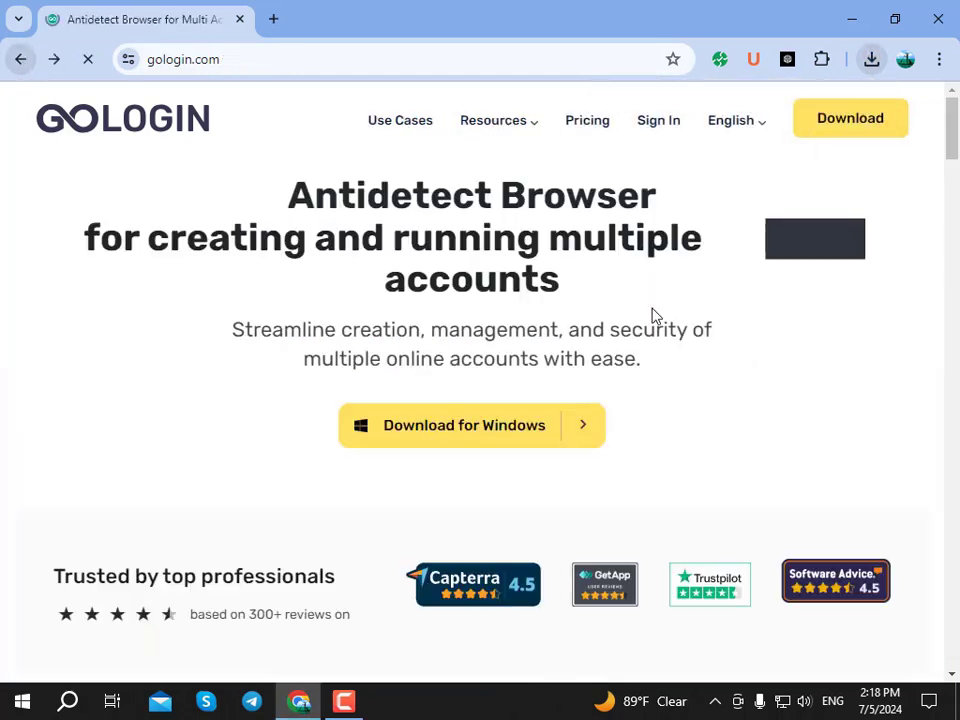
left_click(673, 128)
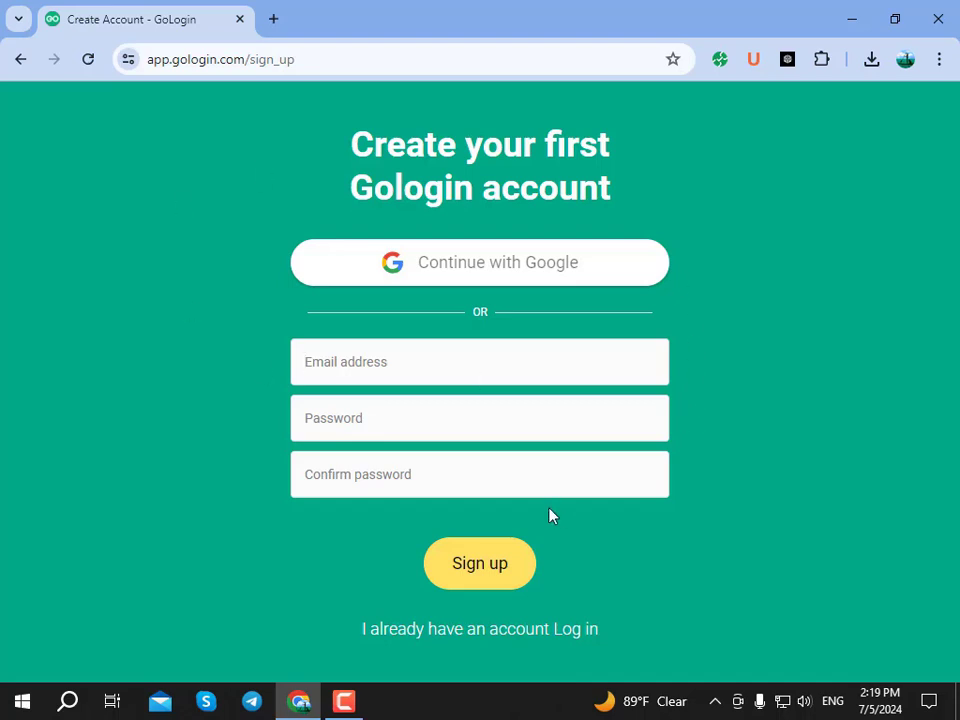
left_click(338, 434)
left_click(294, 486)
left_click(585, 640)
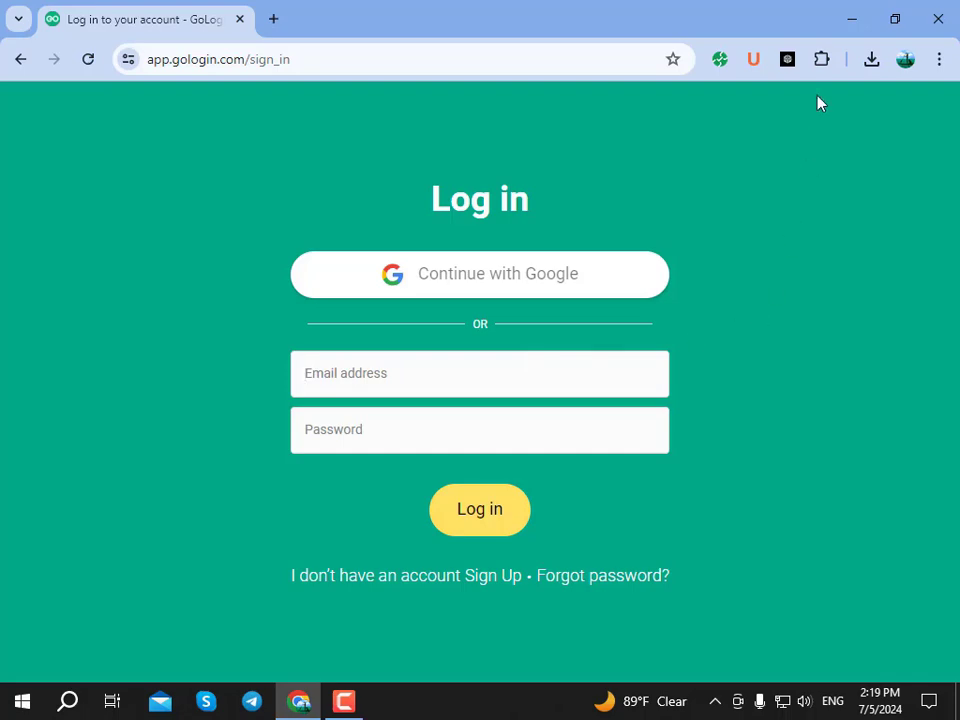
- Switch to the GoLogin desktop app, view the account menu and start a new browser profile
left_click(850, 16)
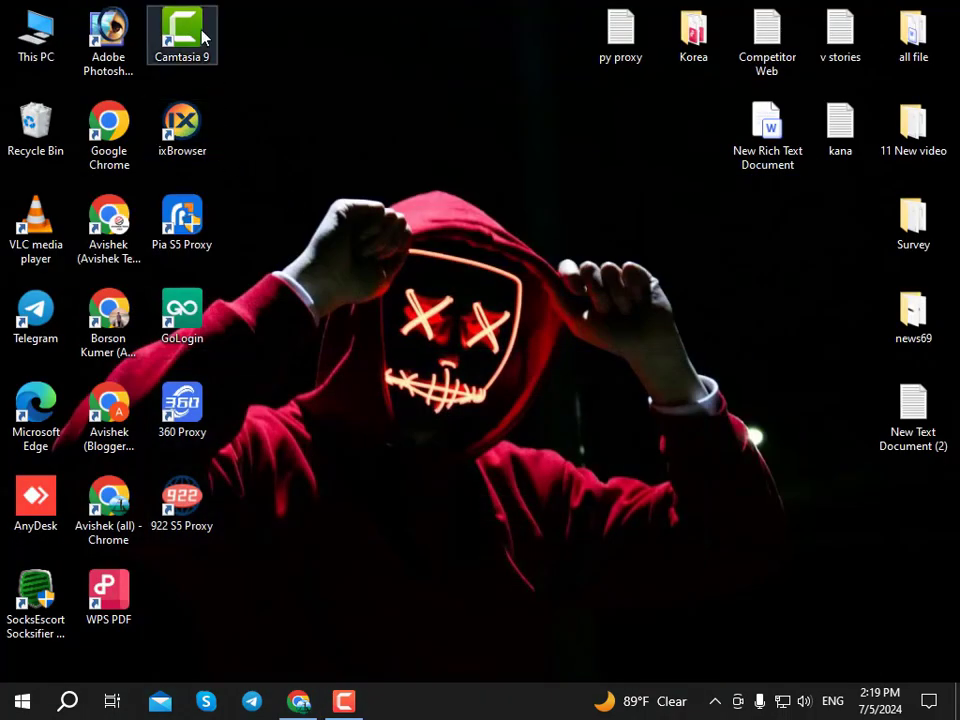
double_click(186, 312)
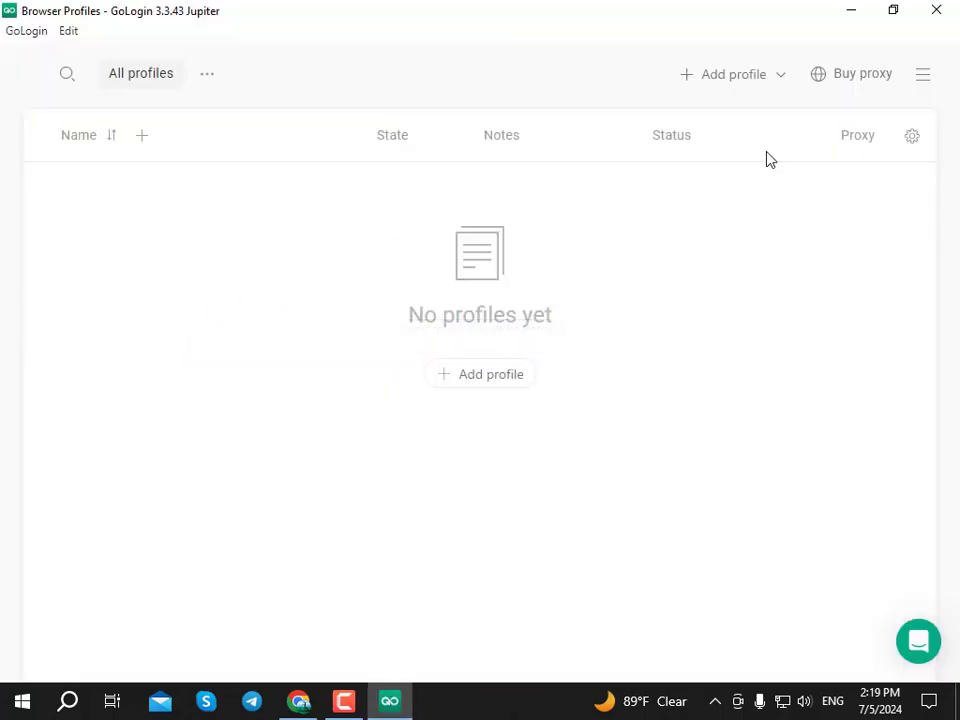
left_click(916, 91)
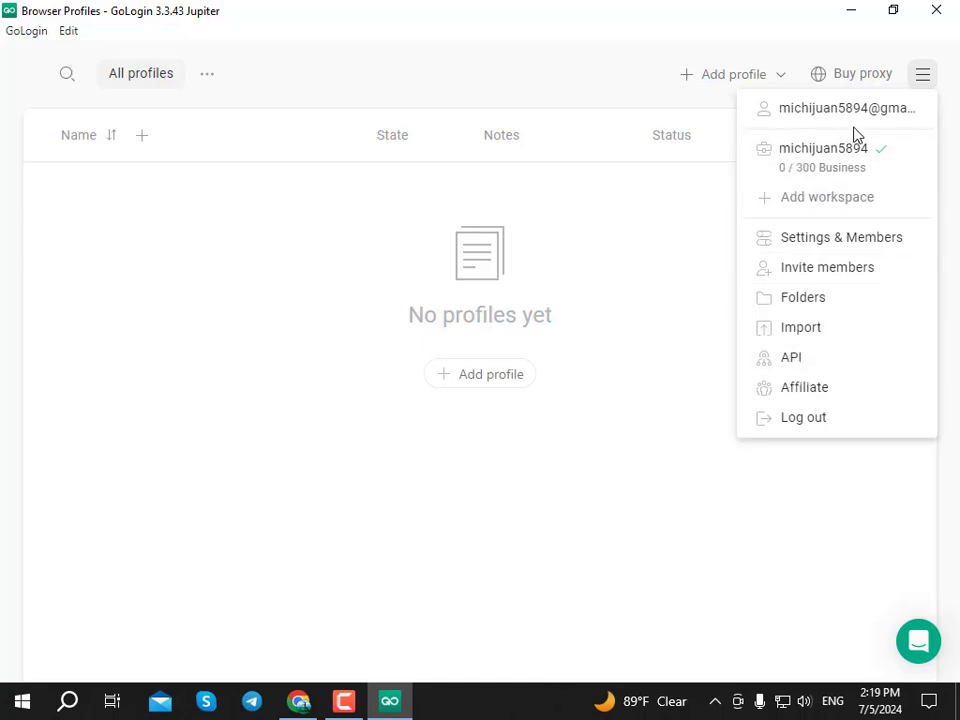
left_click(731, 88)
left_click(700, 86)
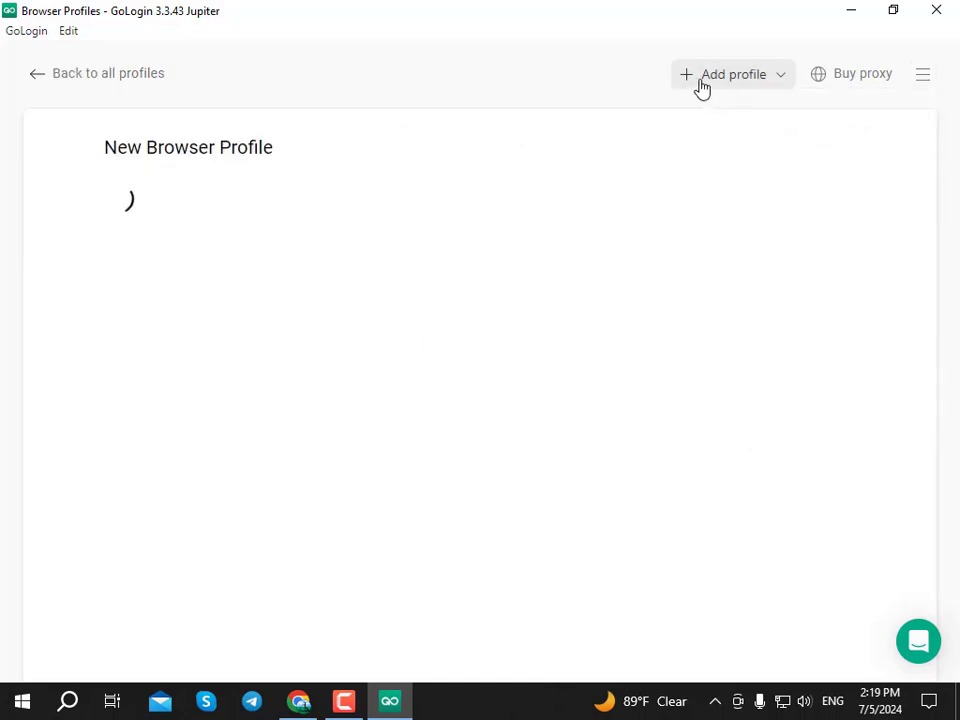
- Set the new profile's operating system to Windows 11 and generate a new fingerprint for it
left_click(846, 80)
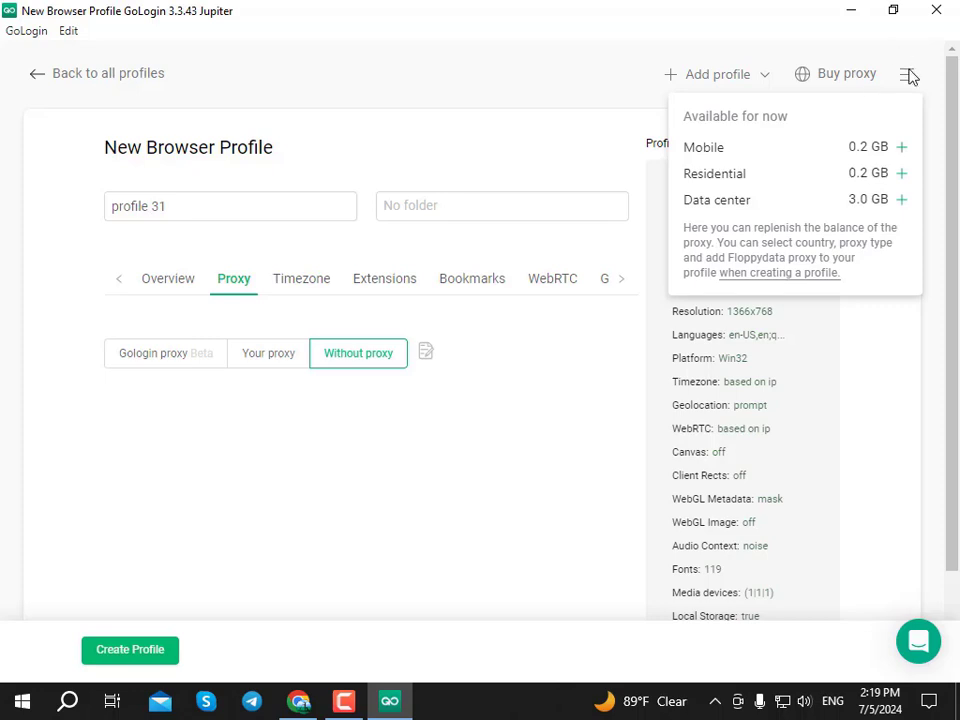
left_click(172, 284)
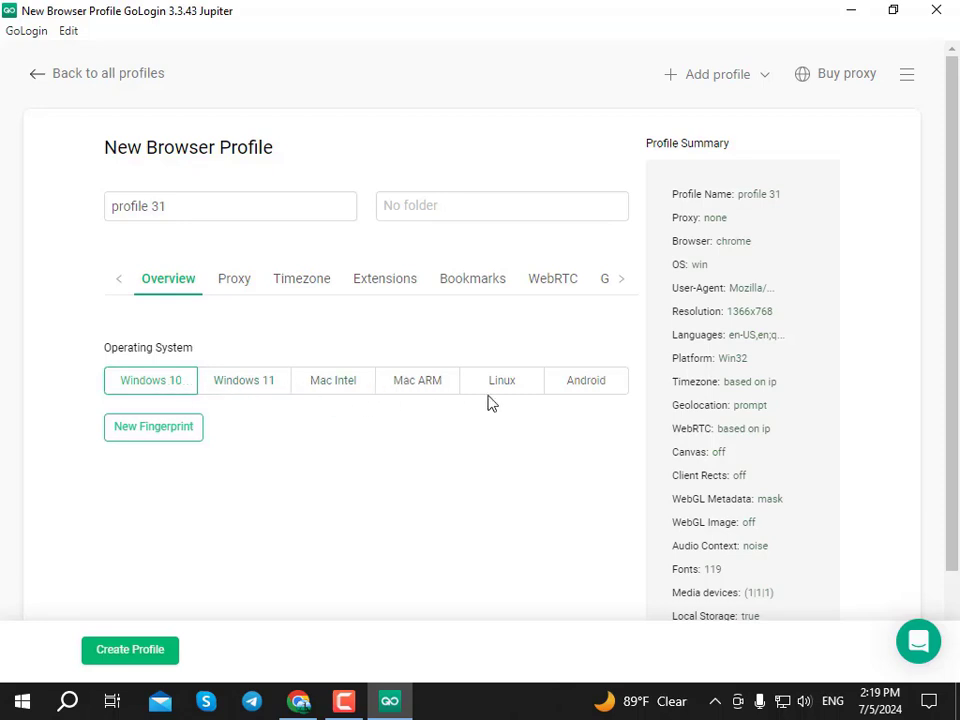
left_click(600, 384)
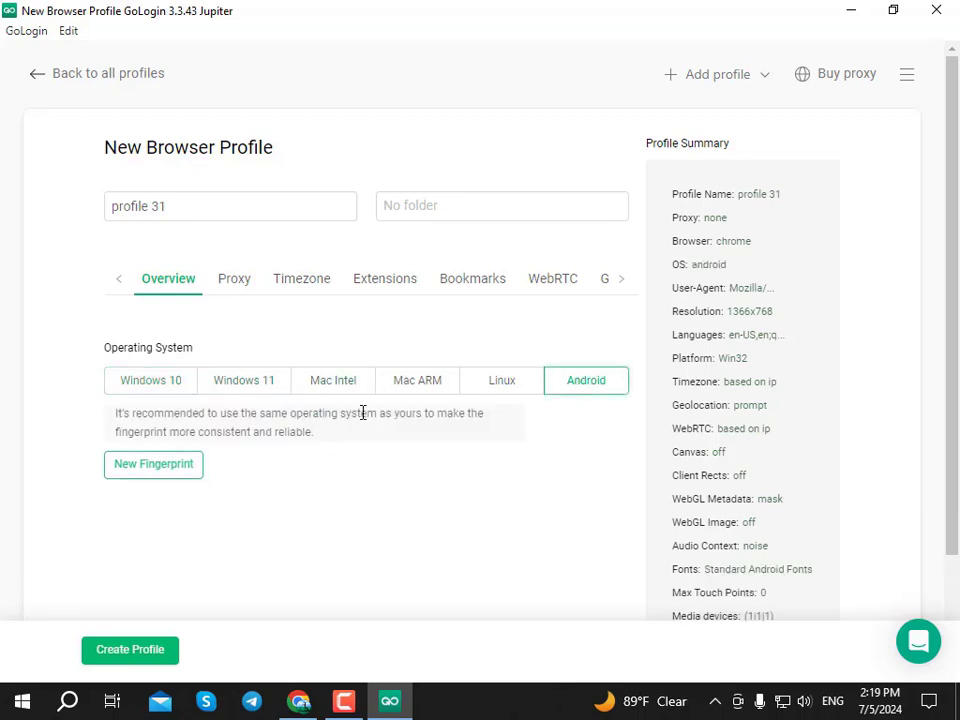
left_click(167, 390)
left_click(240, 389)
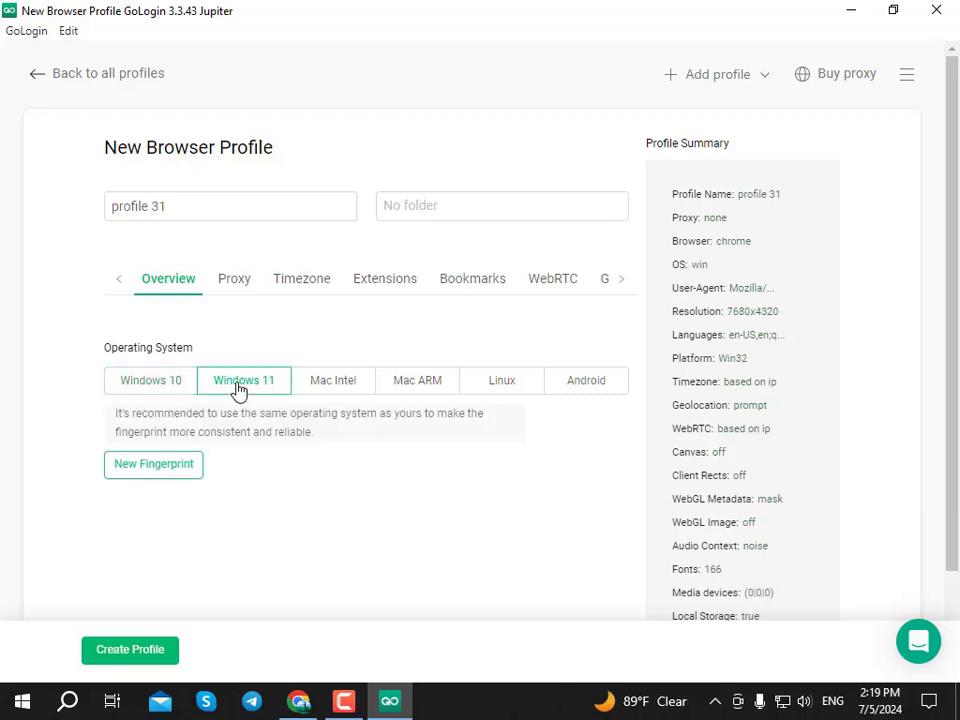
left_click(156, 466)
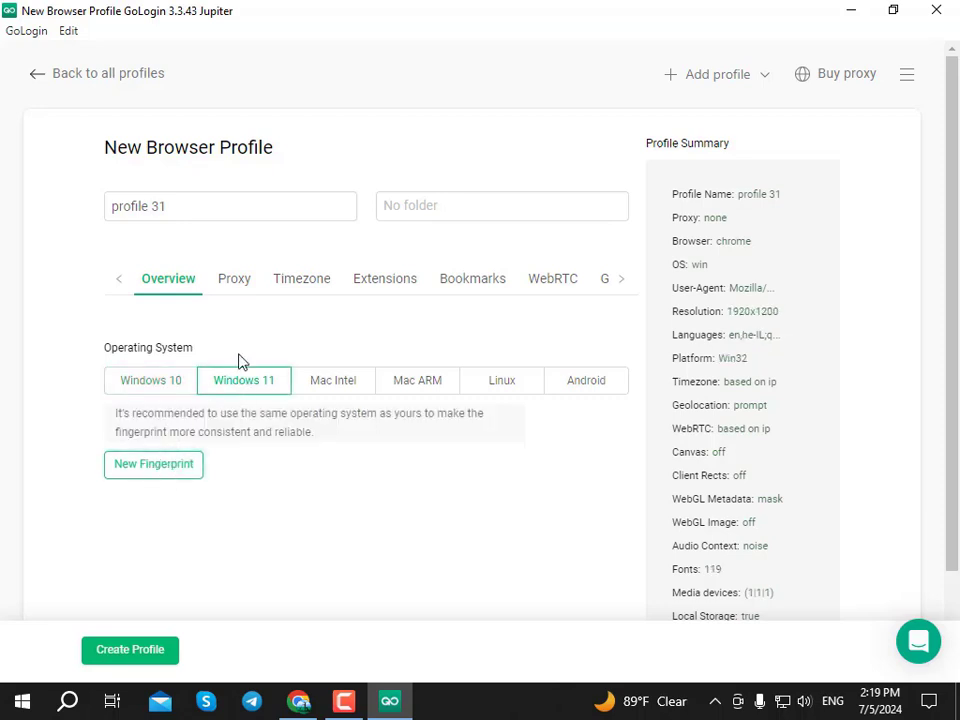
- Assign a Gologin residential proxy from Germany to the profile and check the proxy
left_click(238, 282)
left_click(184, 362)
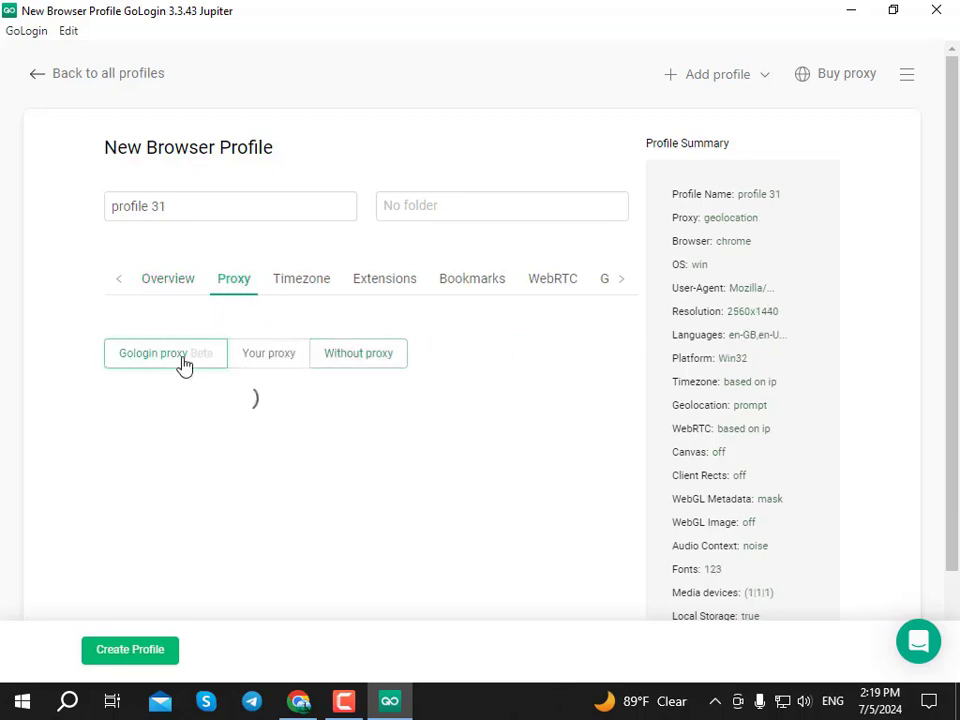
scroll(220, 355, "down", 2)
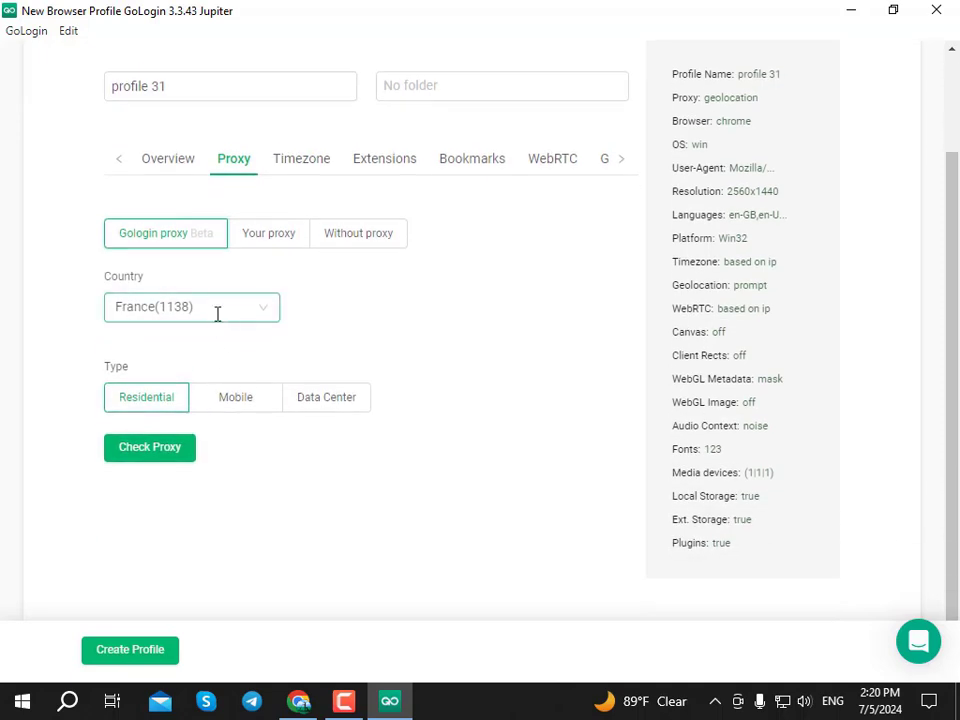
left_click(216, 315)
scroll(192, 435, "down", 2)
scroll(200, 430, "down", 20)
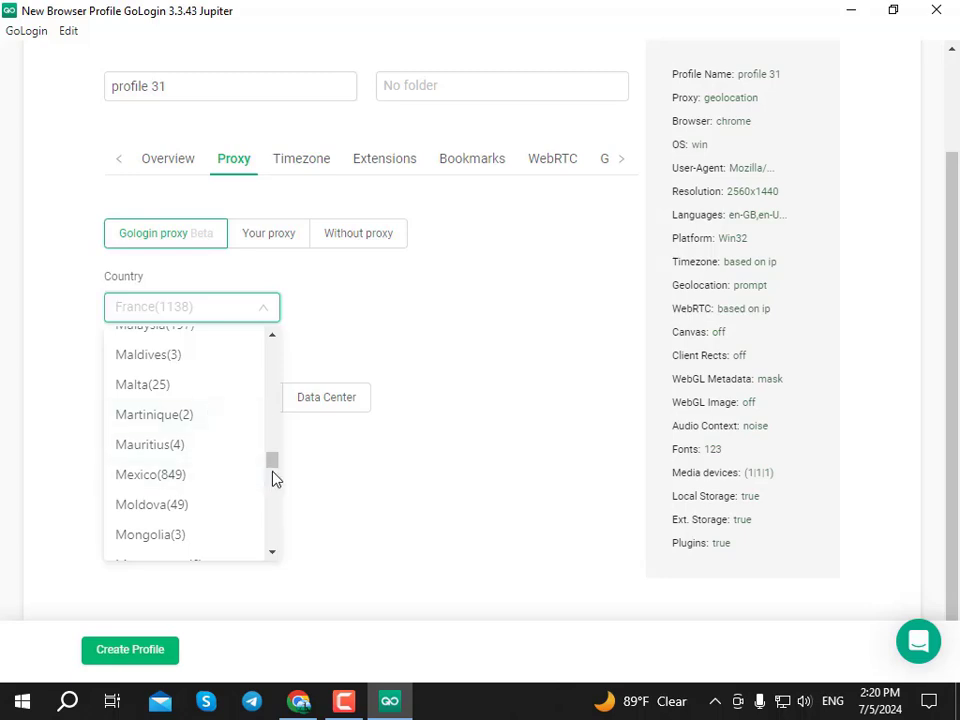
scroll(276, 470, "up", 20)
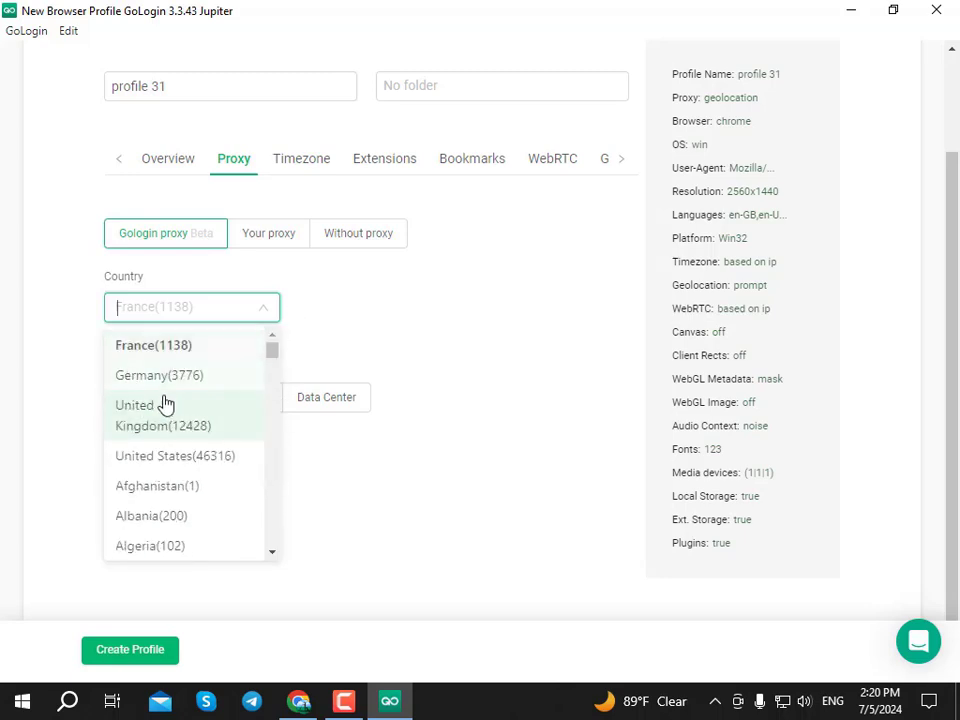
left_click(200, 378)
left_click(118, 458)
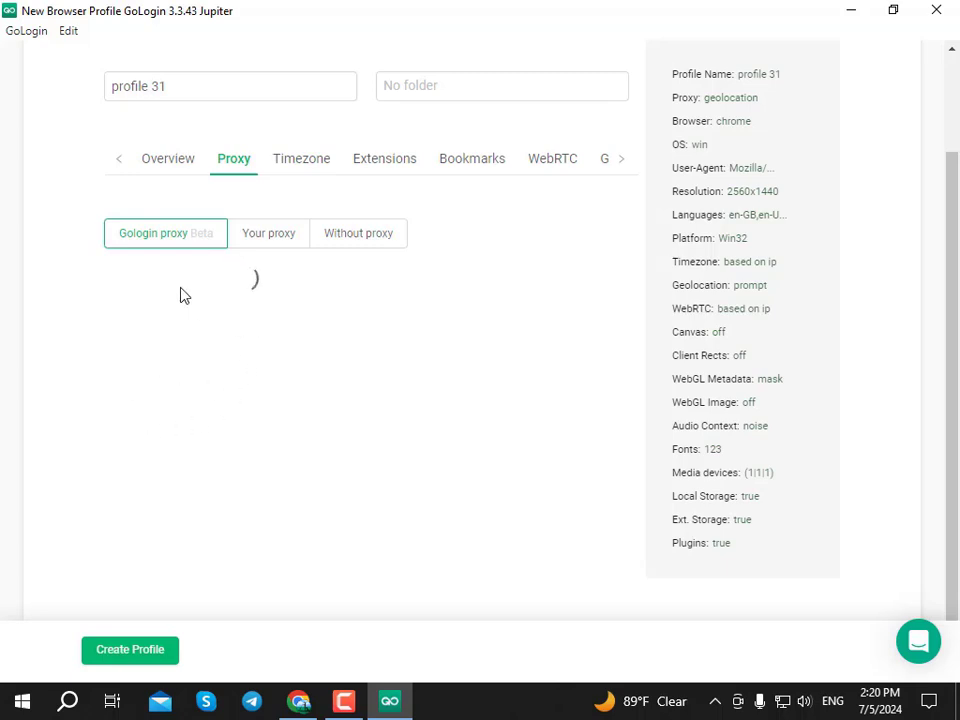
- Look over the profile's timezone and extension settings and create the profile with its default name
left_click(307, 162)
left_click(414, 162)
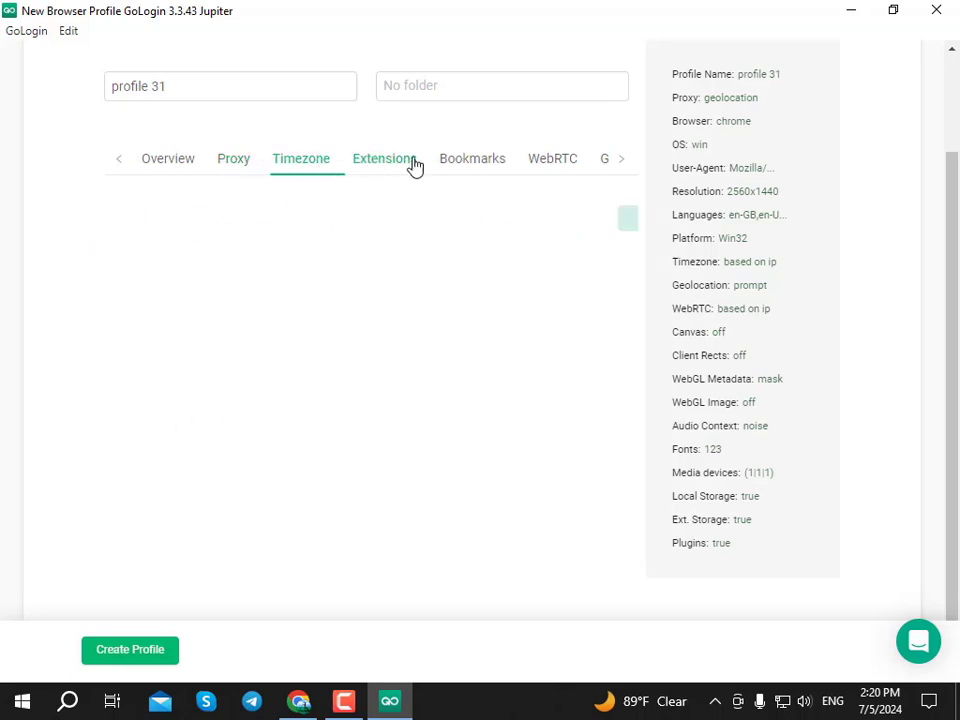
left_click(300, 95)
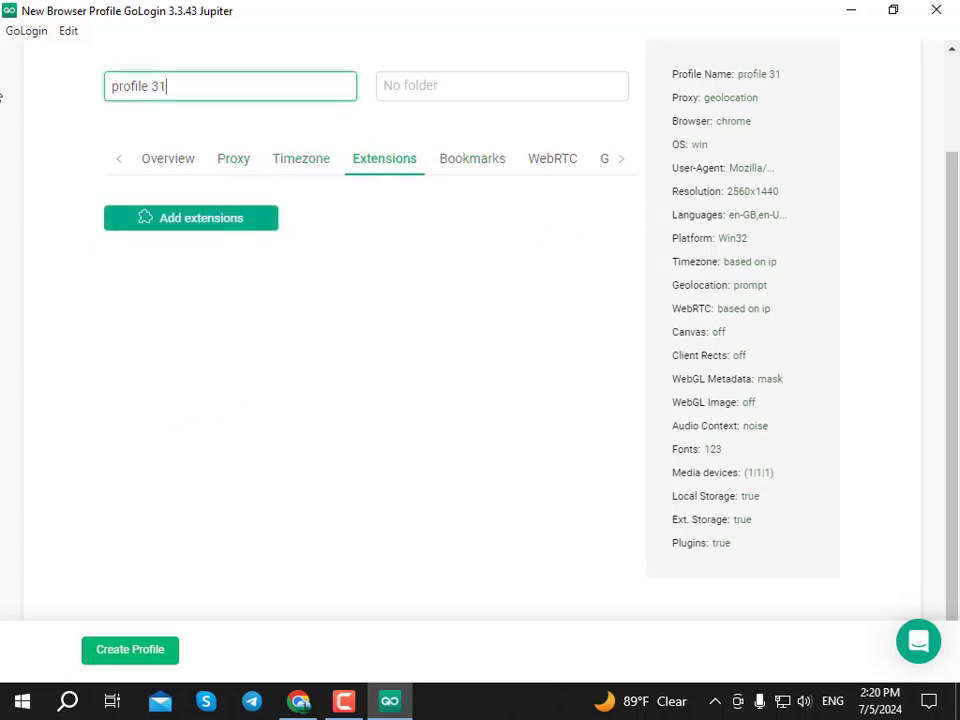
left_click(148, 643)
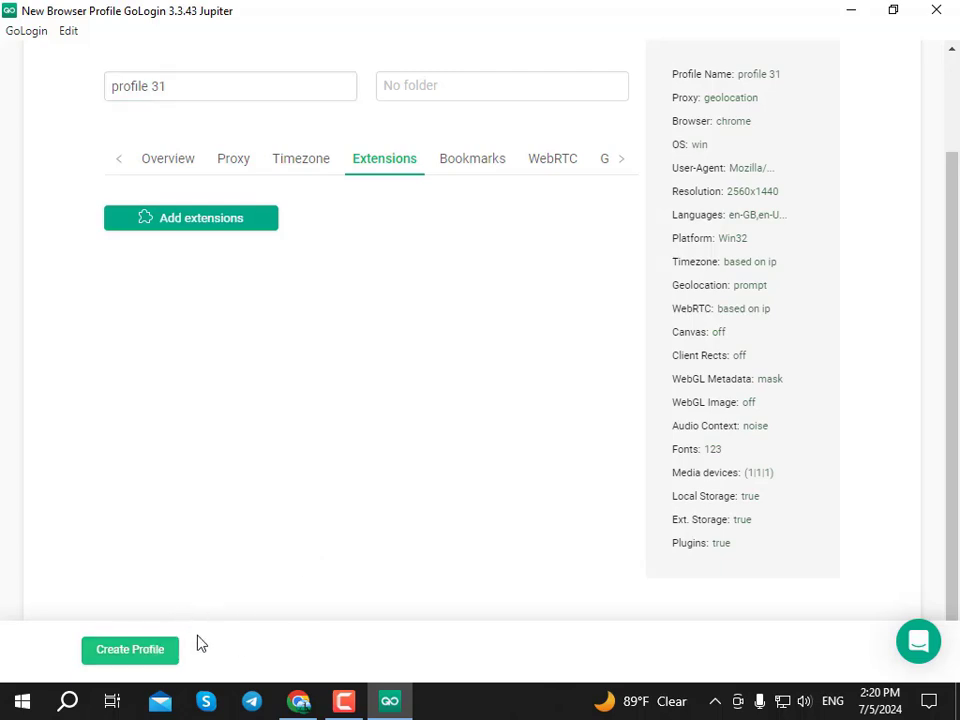
left_click(136, 651)
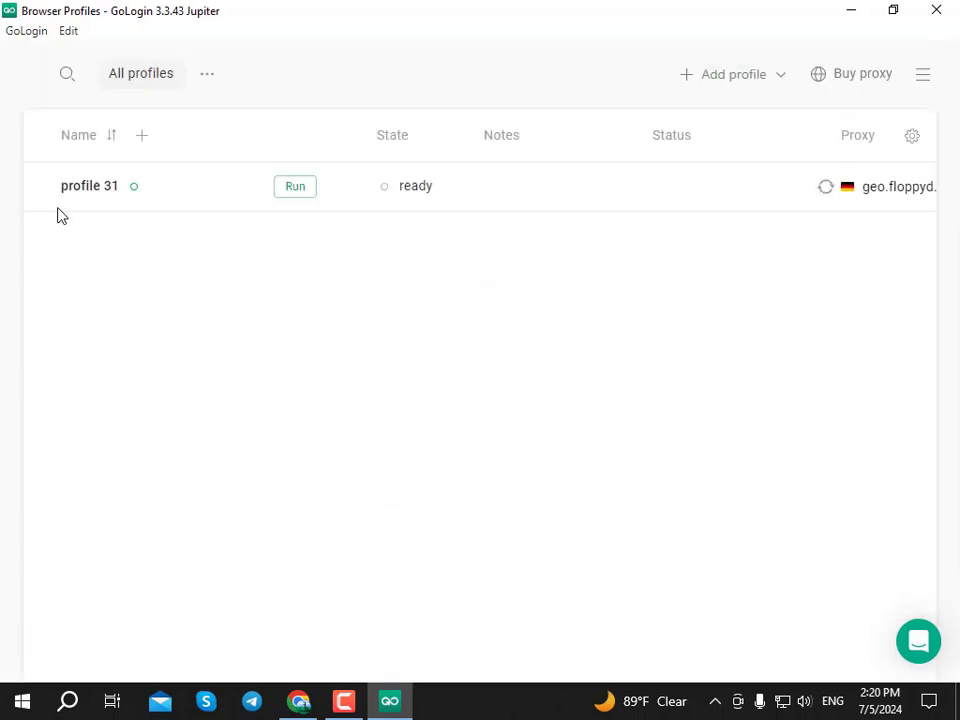
- Start another browser profile and look over the custom proxy types and the host, port and login fields
left_click(709, 76)
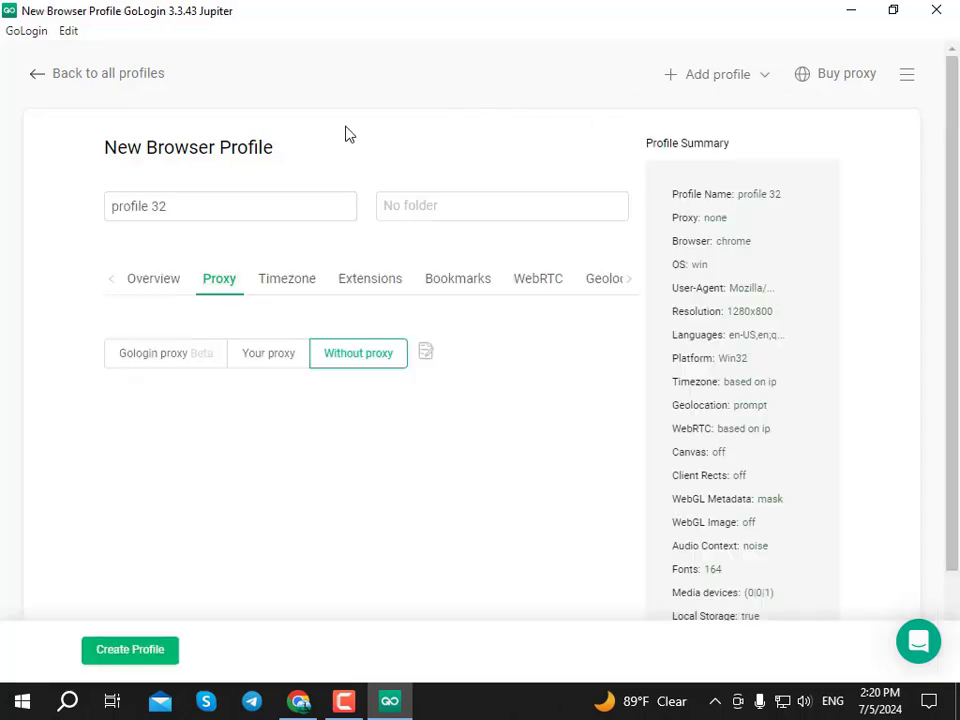
left_click(257, 353)
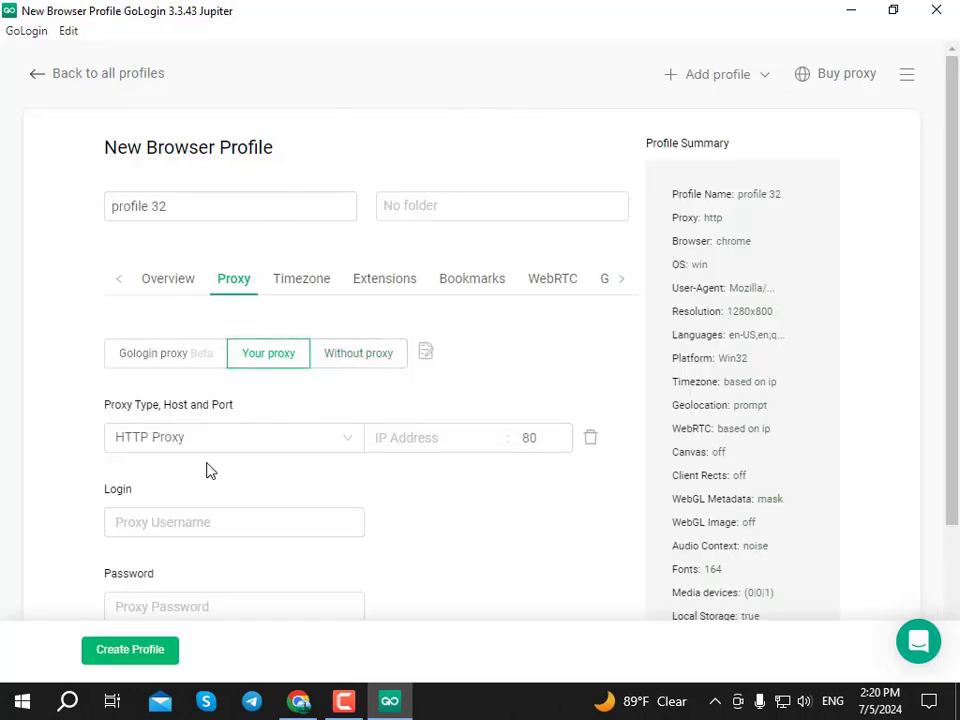
scroll(230, 450, "down", 2)
left_click(240, 255)
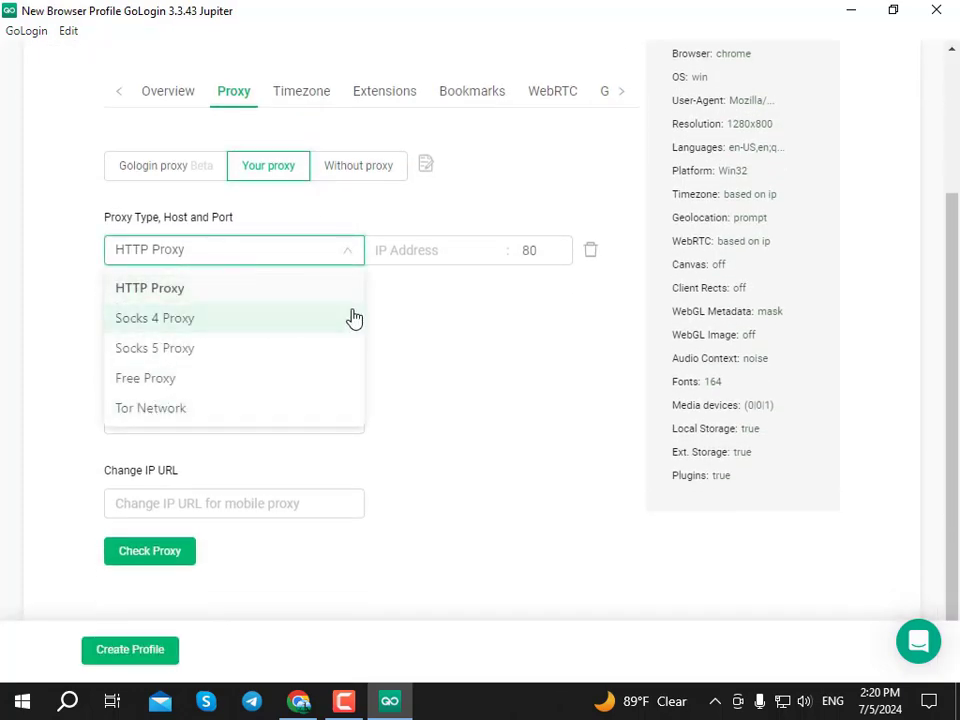
left_click(437, 252)
left_click(529, 250)
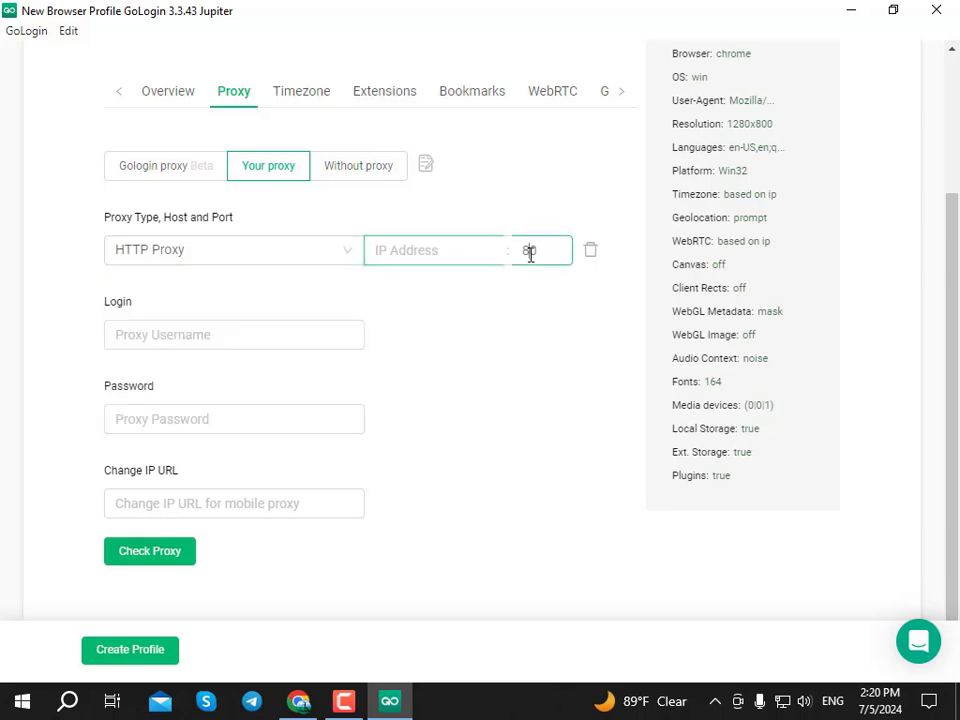
left_click(255, 252)
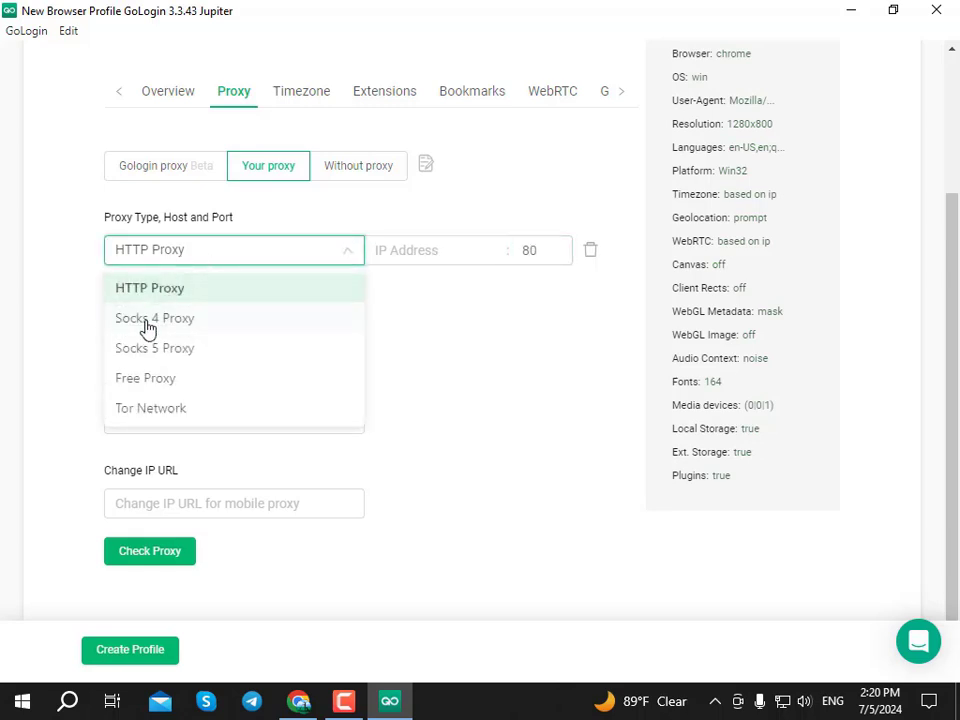
- Set the new profile to run without a proxy and create it with its default name
left_click(437, 371)
left_click(356, 167)
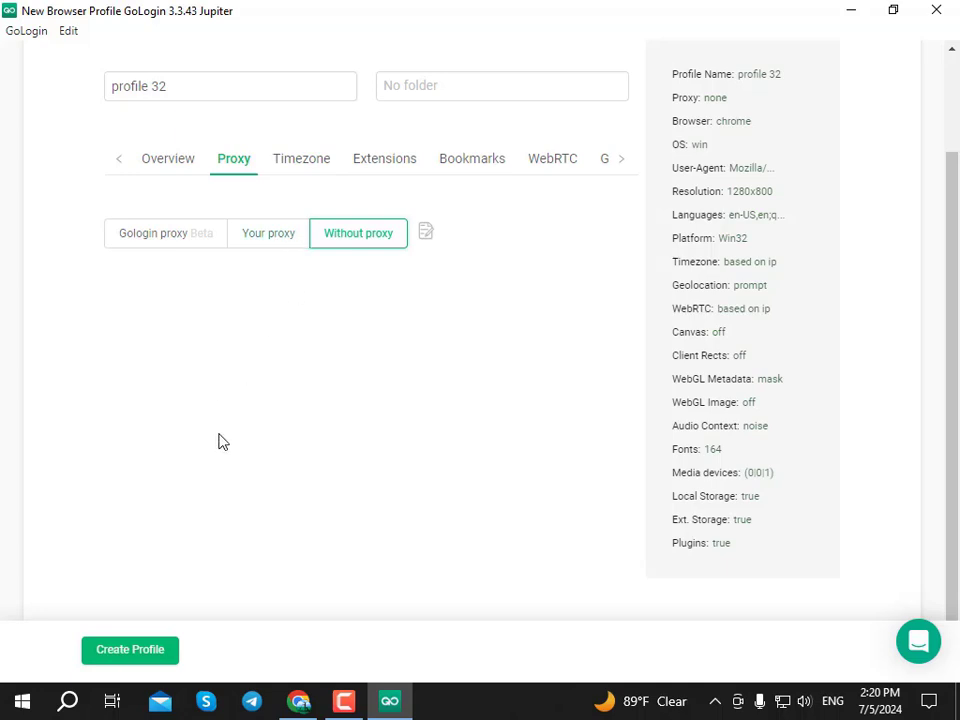
left_click(138, 650)
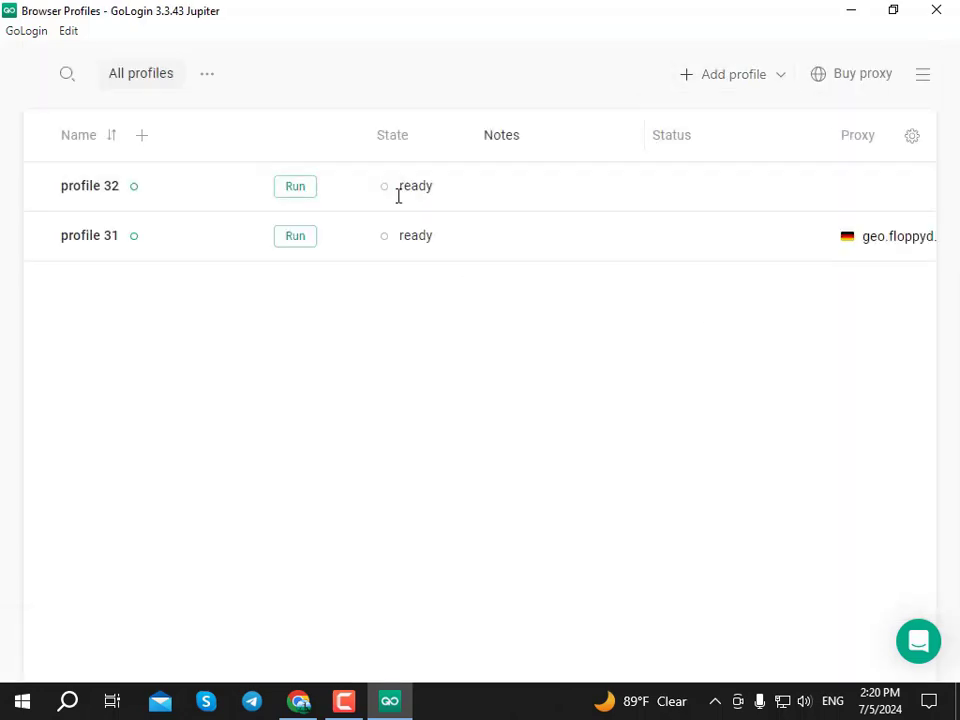
- Run both browser profiles, bring up their browser windows and maximize them
left_click(296, 237)
left_click(303, 186)
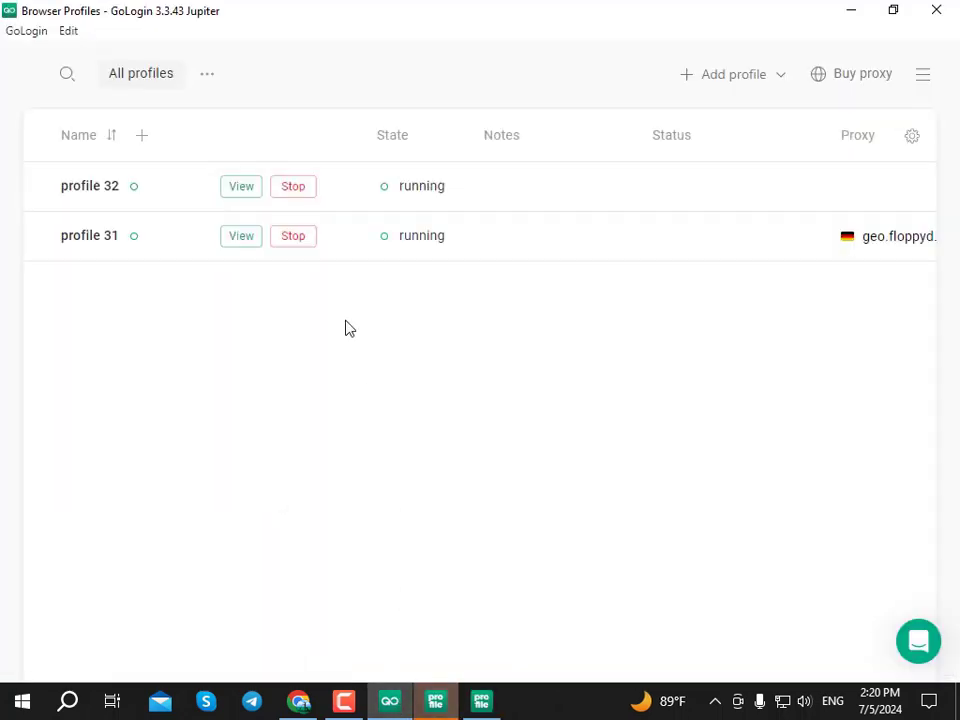
left_click(482, 702)
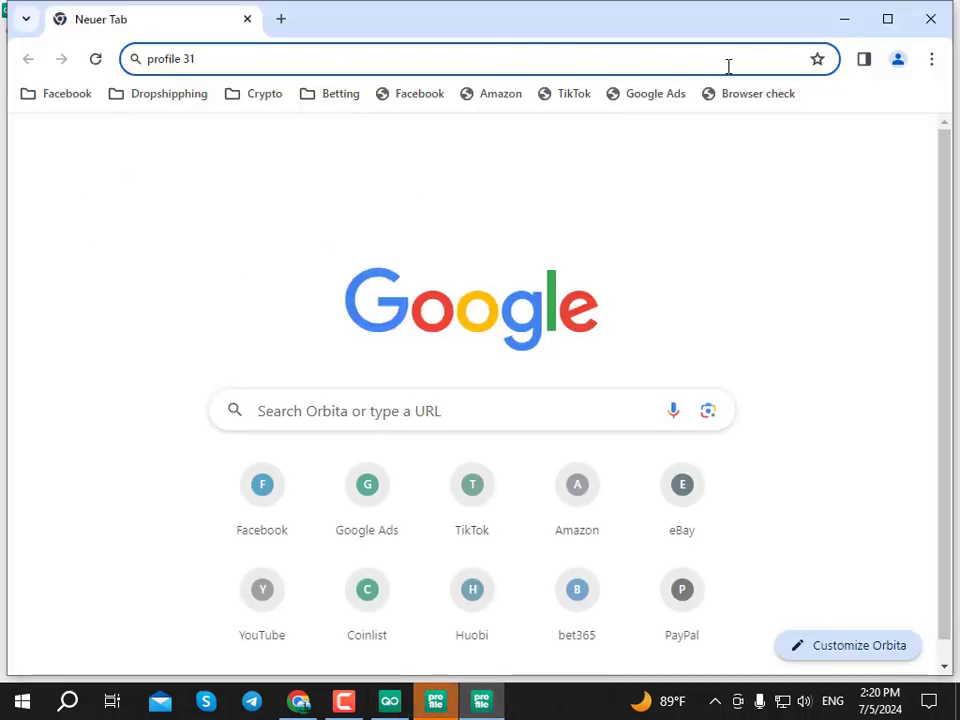
left_click(435, 702)
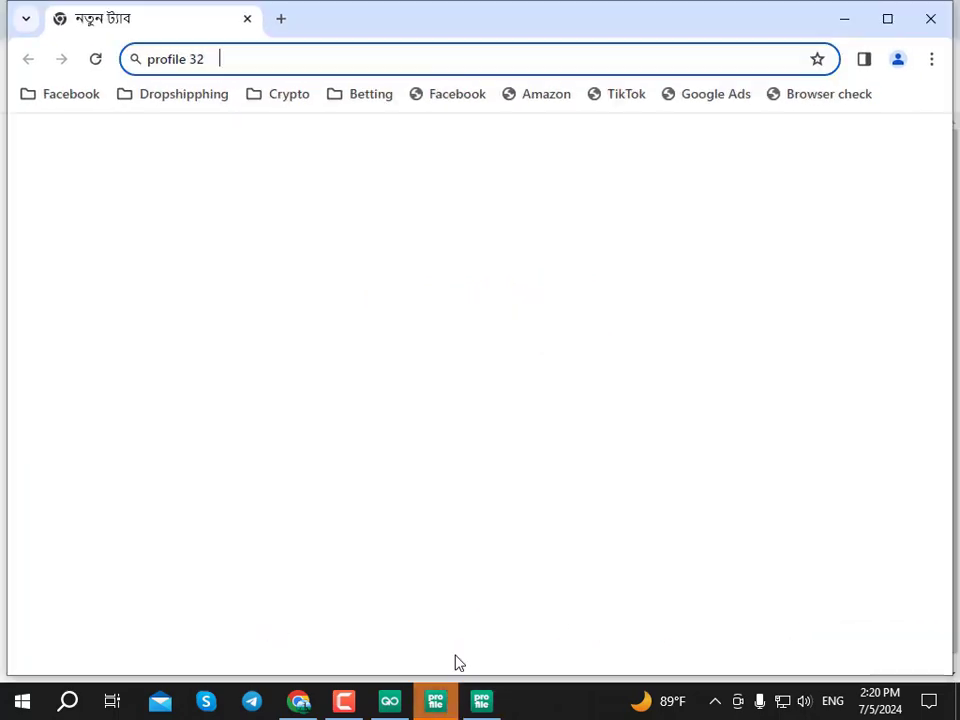
left_click(886, 19)
left_click(482, 702)
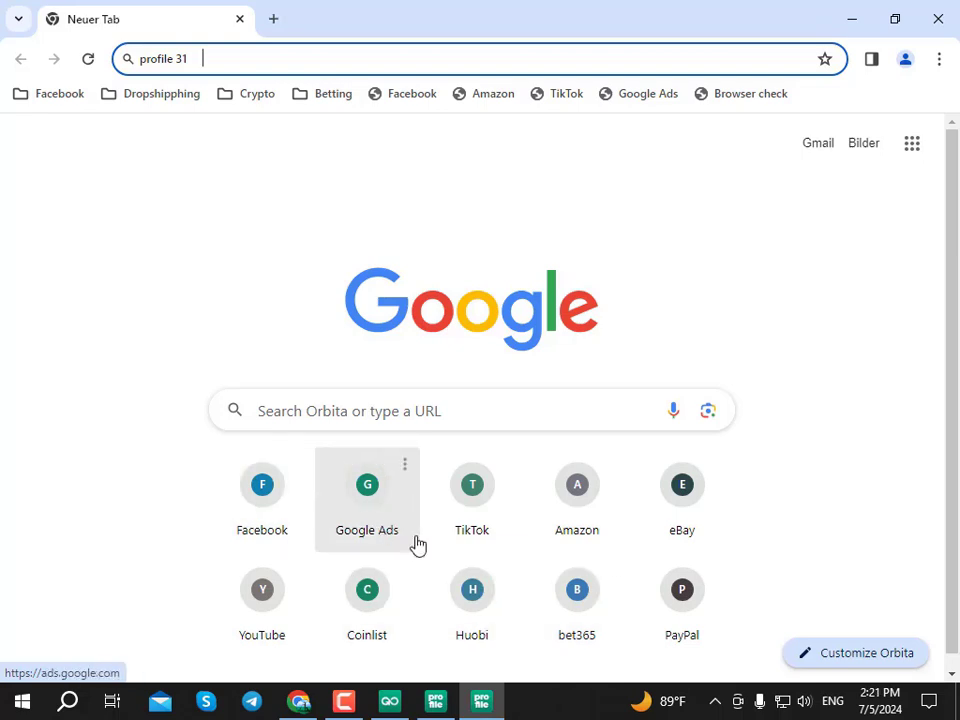
left_click(272, 68)
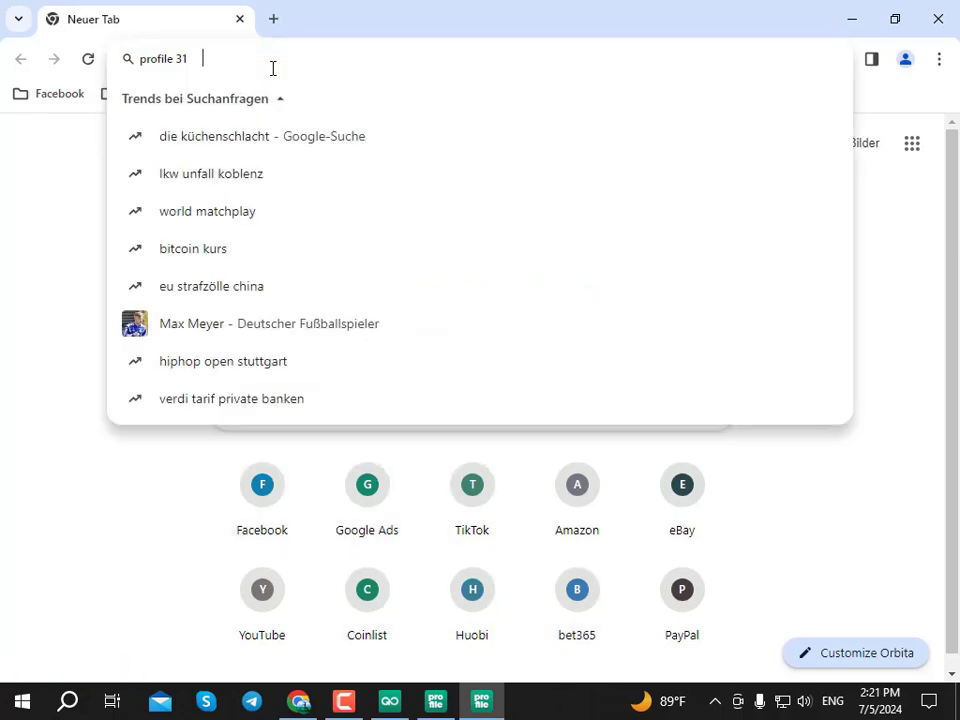
type("gsafgl/")
key("BackSpace")
key("BackSpace")
key("BackSpace")
key("BackSpace")
key("BackSpace")
key("BackSpace")
key("BackSpace")
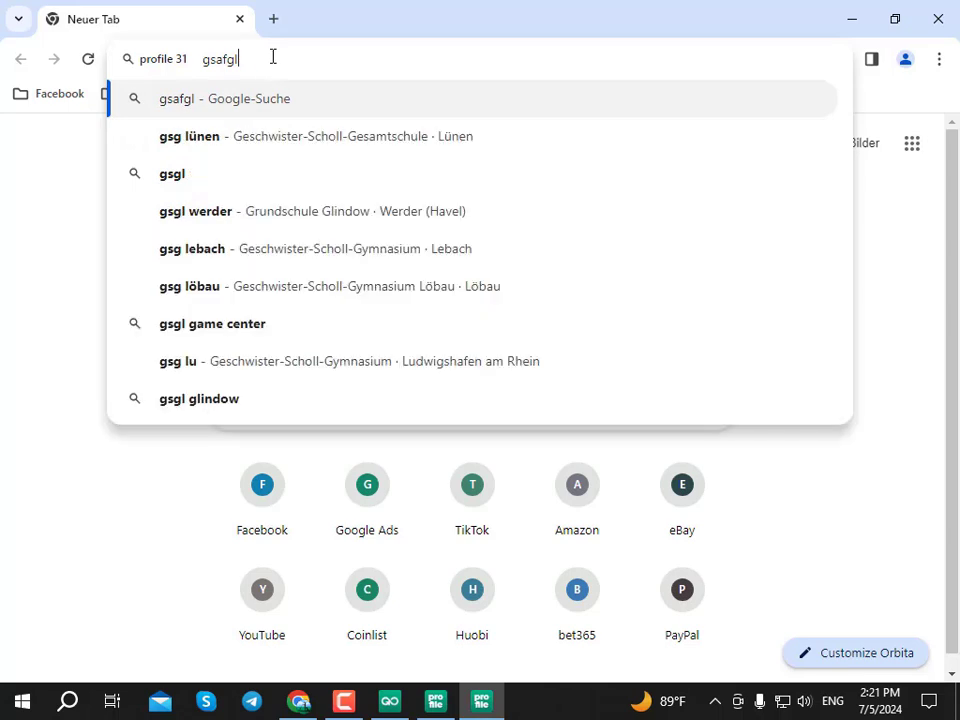
left_click(273, 20)
left_click(240, 19)
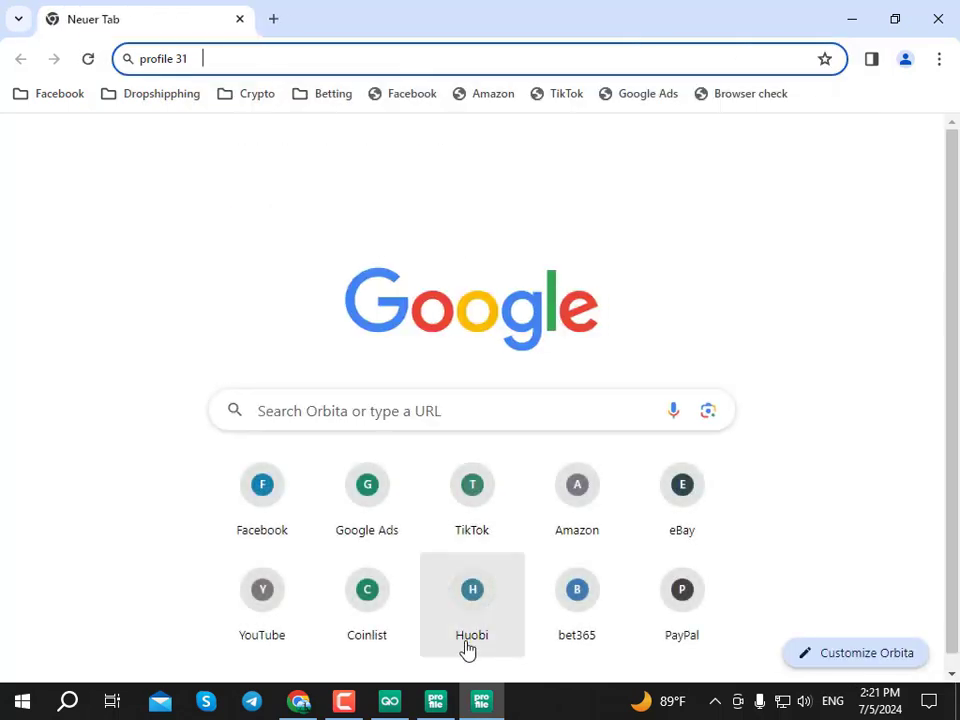
- Open YouTube in the profile 31 browser and load fast.com in a second tab
left_click(281, 620)
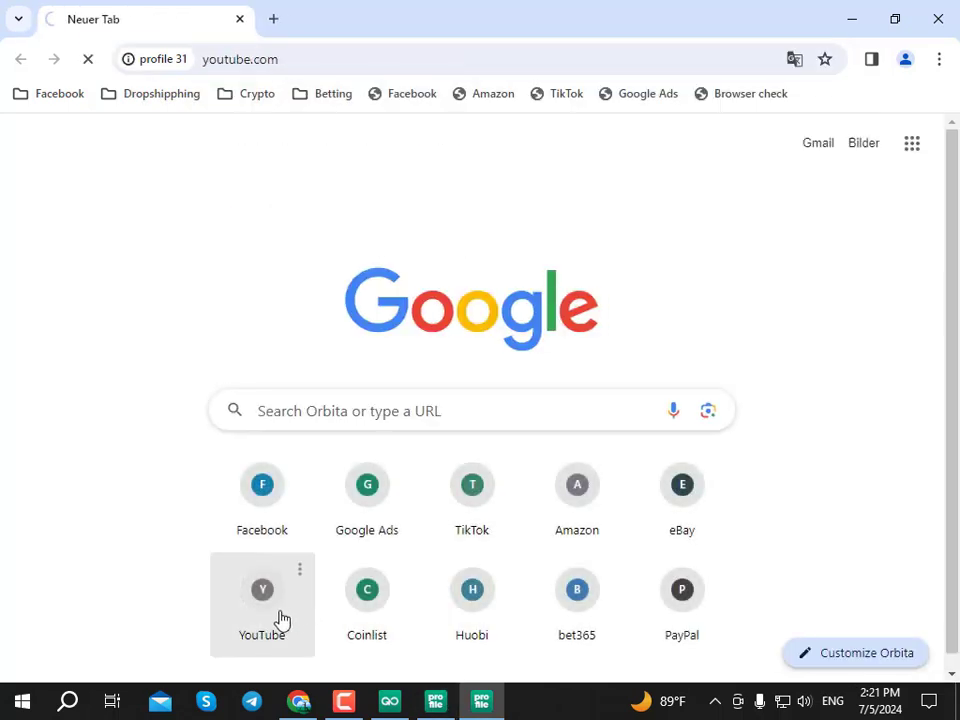
left_click(278, 24)
type("fasy")
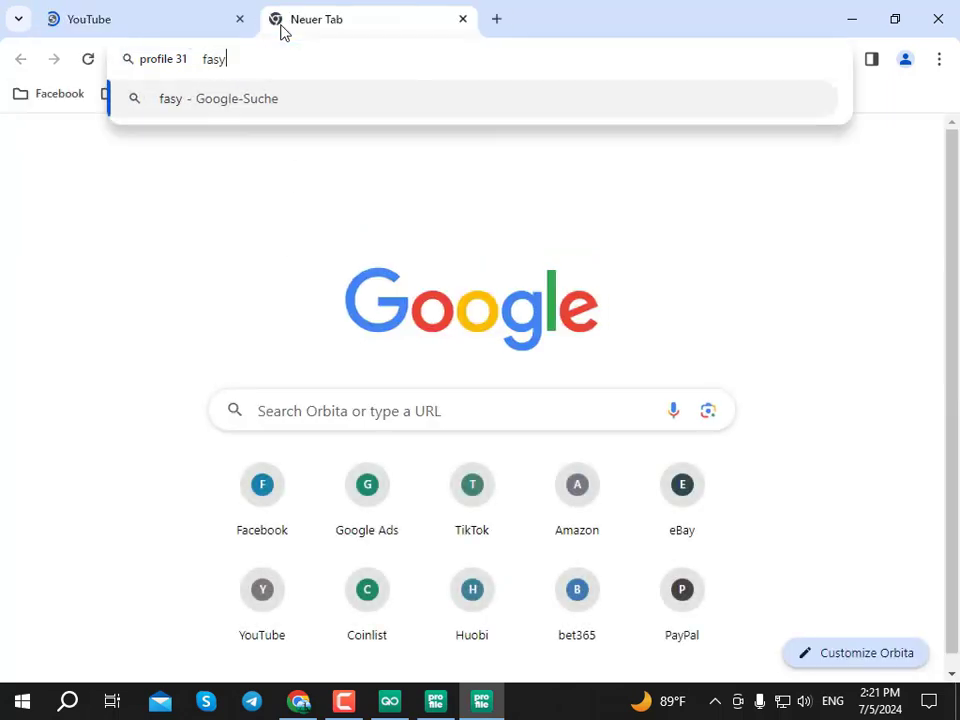
key("BackSpace")
type("t.com")
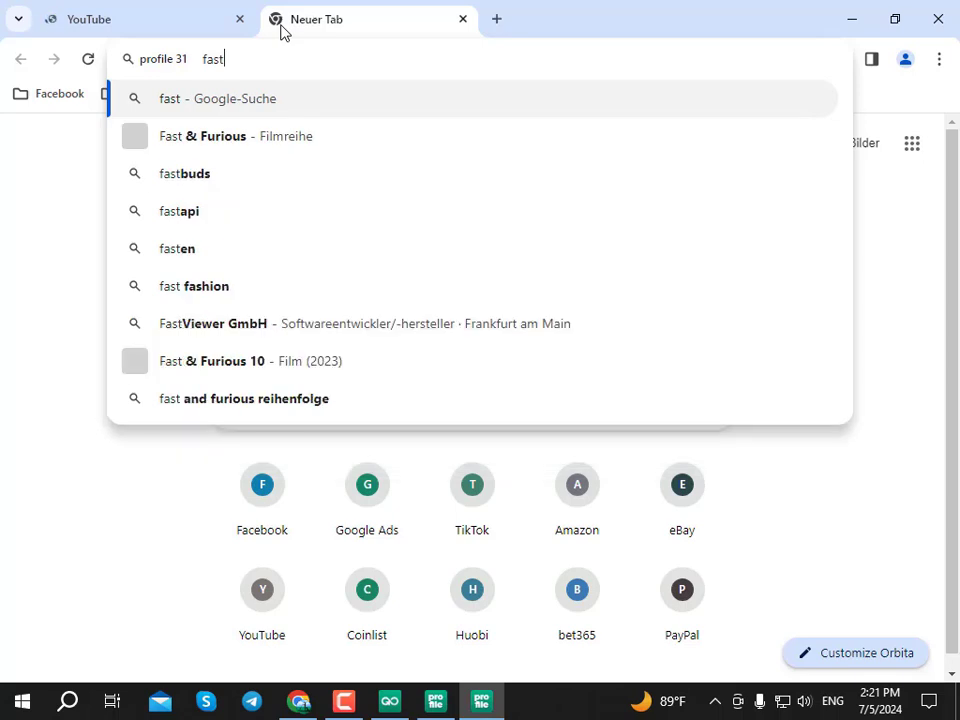
key("Return")
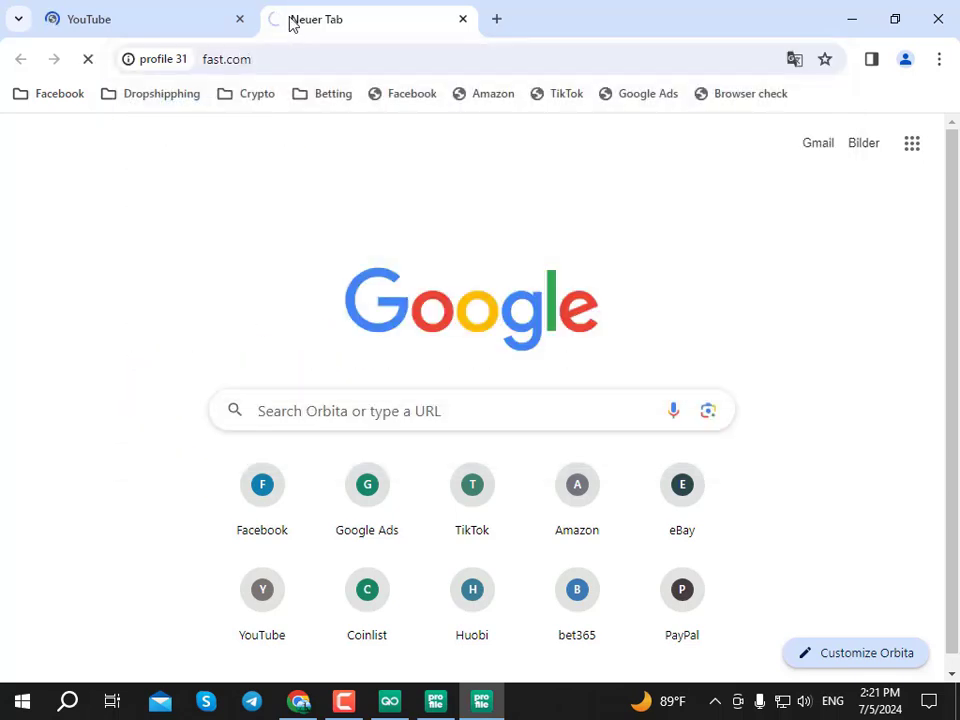
- Check the YouTube page, the internet speed test and the network connection status, and close the speed test tab
left_click(125, 14)
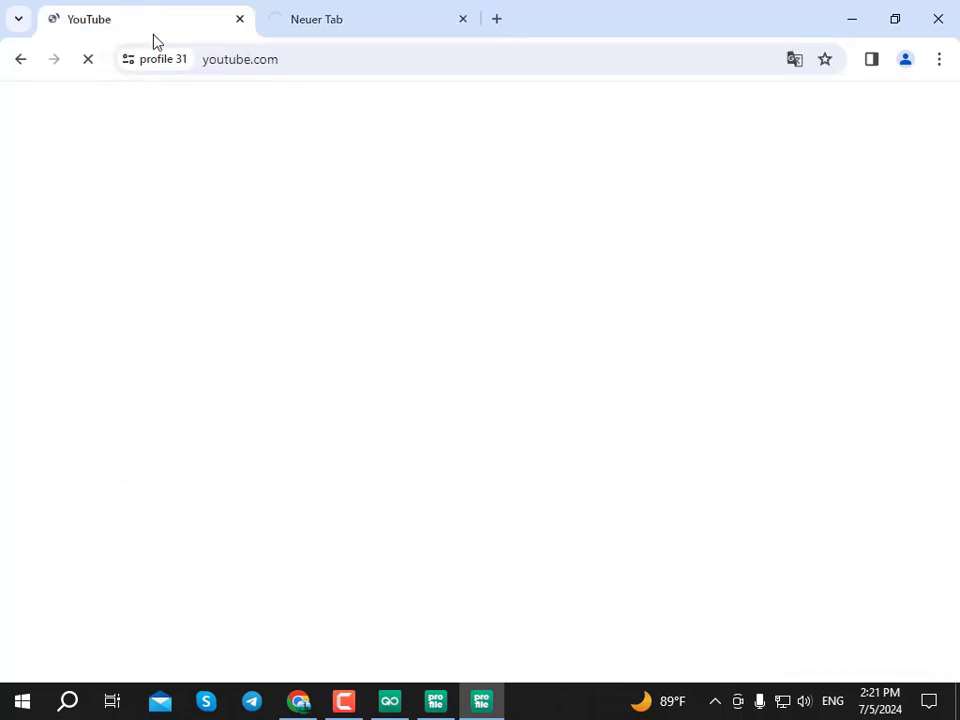
left_click(362, 16)
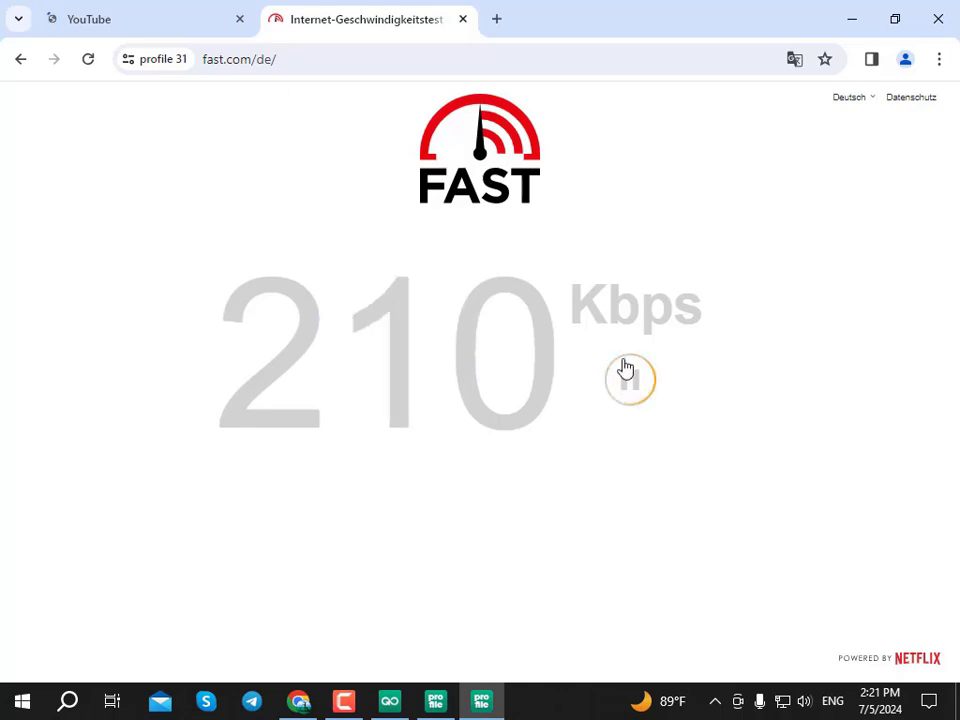
left_click(782, 703)
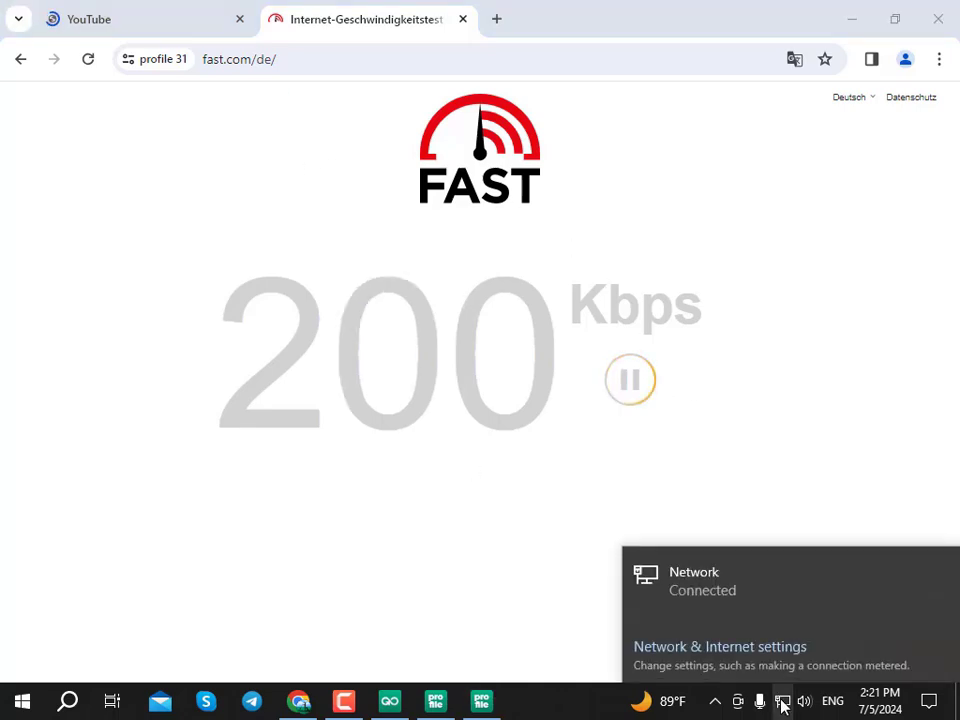
left_click(781, 703)
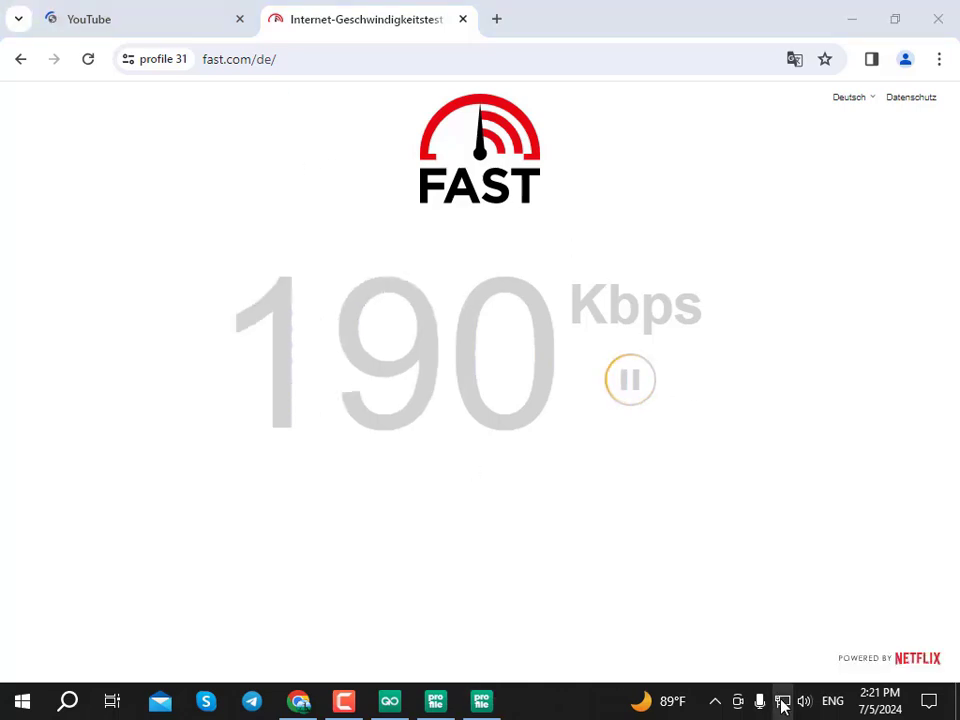
left_click(463, 18)
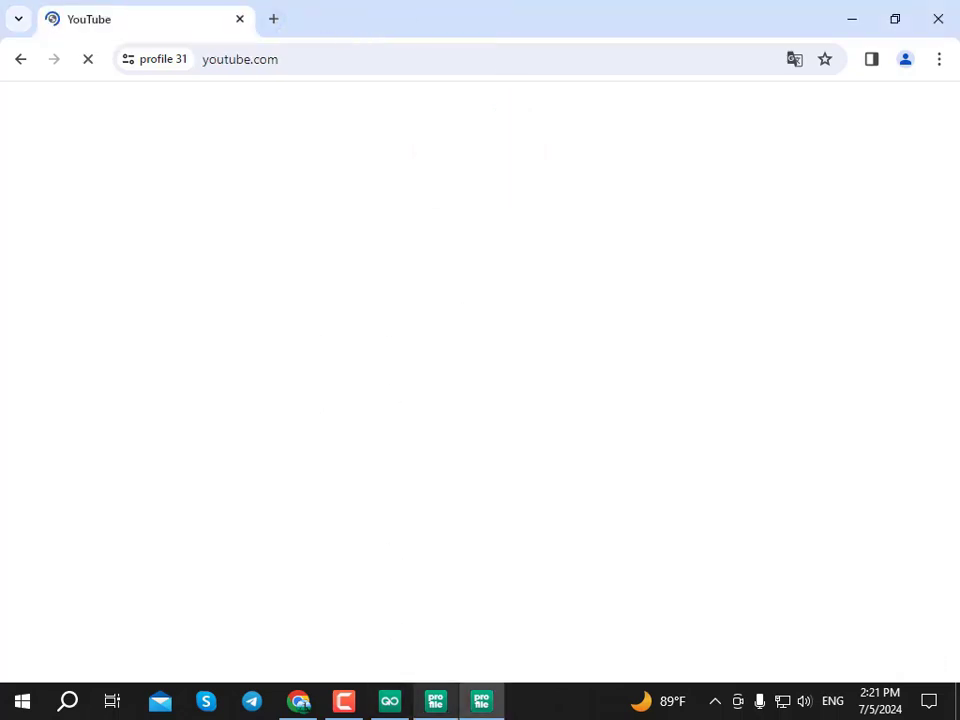
- Open YouTube in the profile 32 browser and search for "avishek tech pro"
left_click(275, 593)
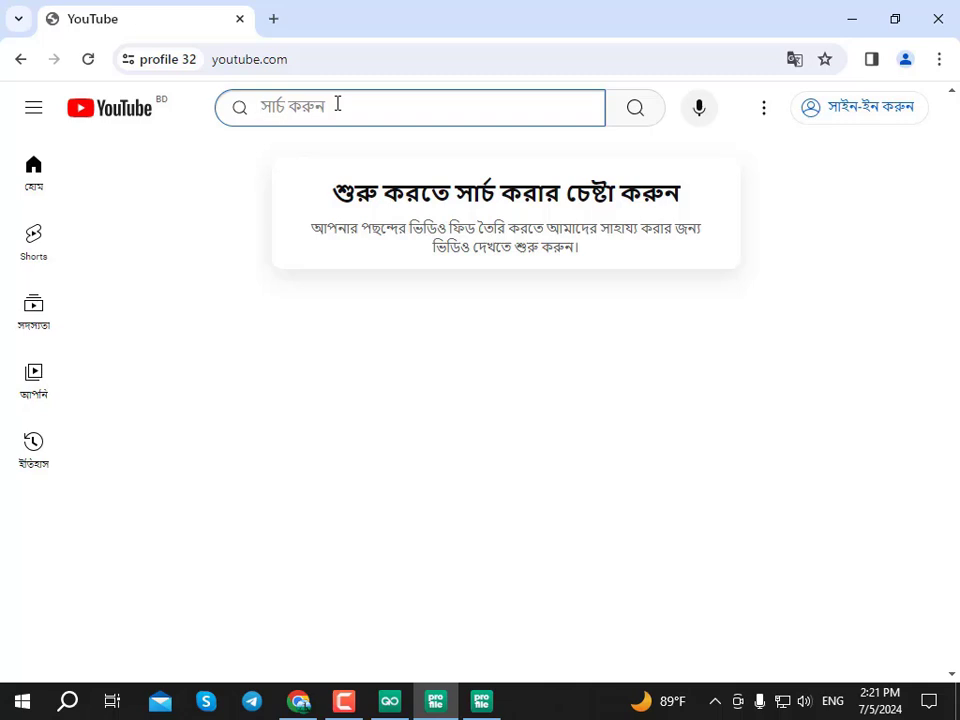
type("avishek")
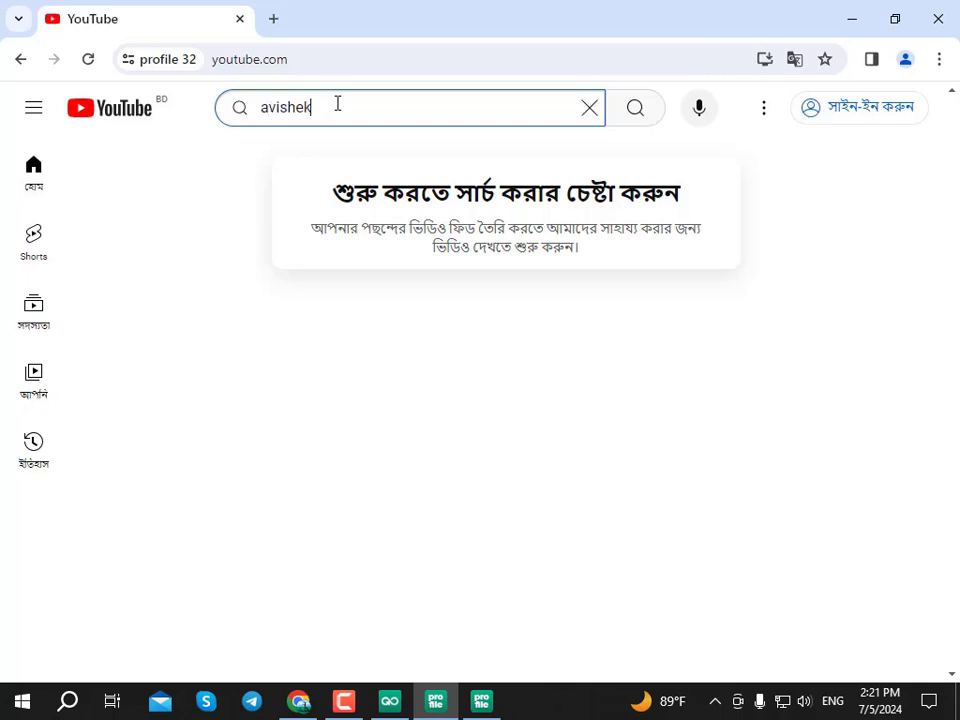
type(" td")
key("BackSpace")
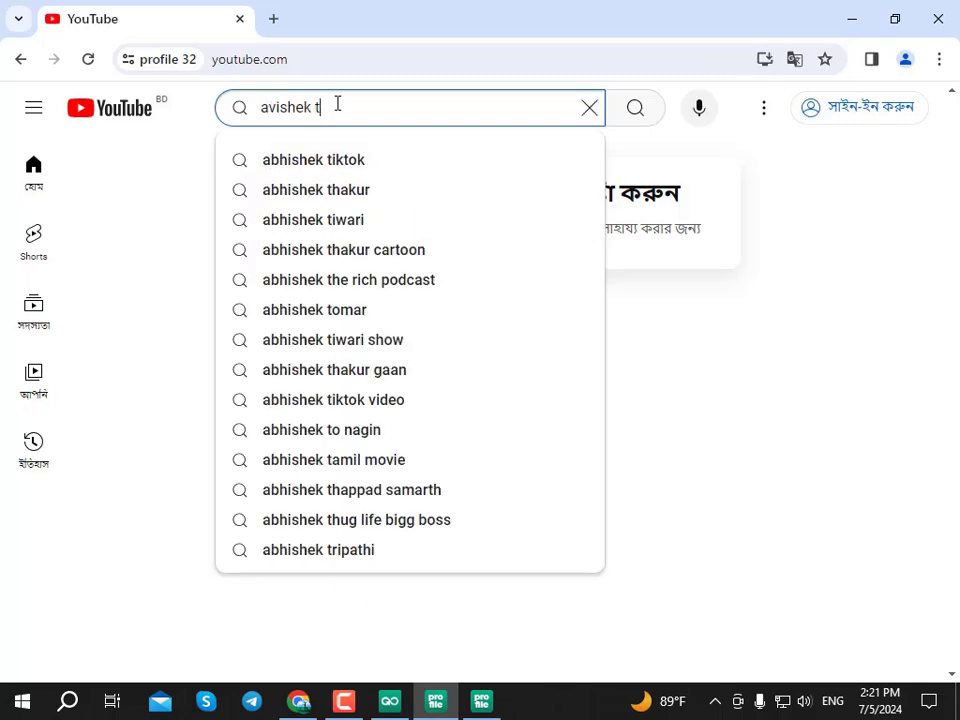
type("ech pro")
key("Return")
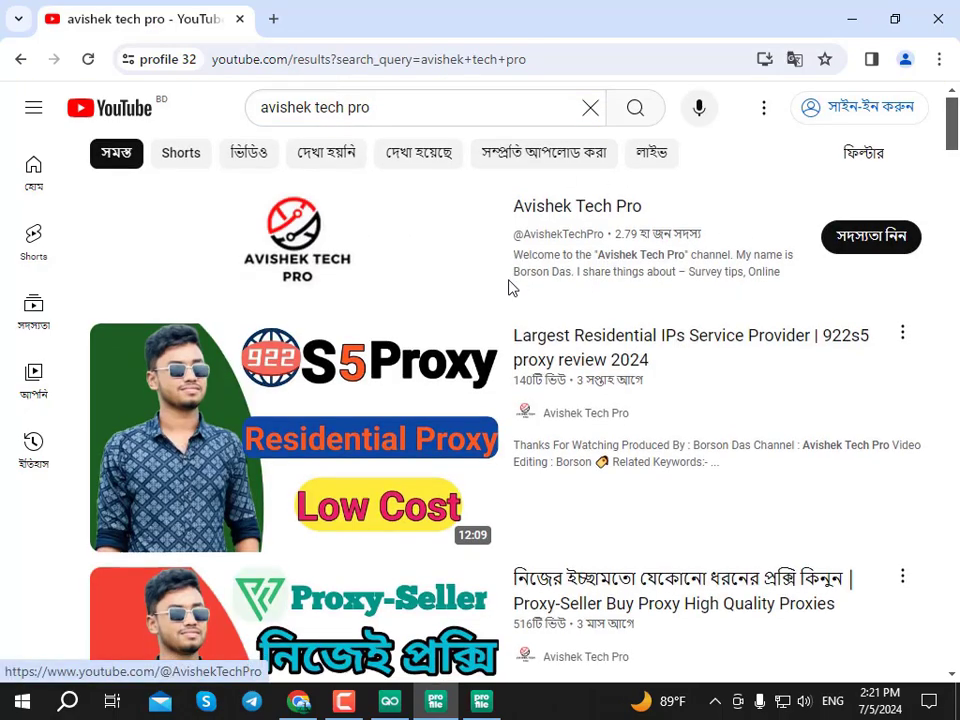
- Look through the channel's videos on proxies and GoLogin in the YouTube search results
scroll(760, 318, "down", 5)
scroll(754, 315, "down", 5)
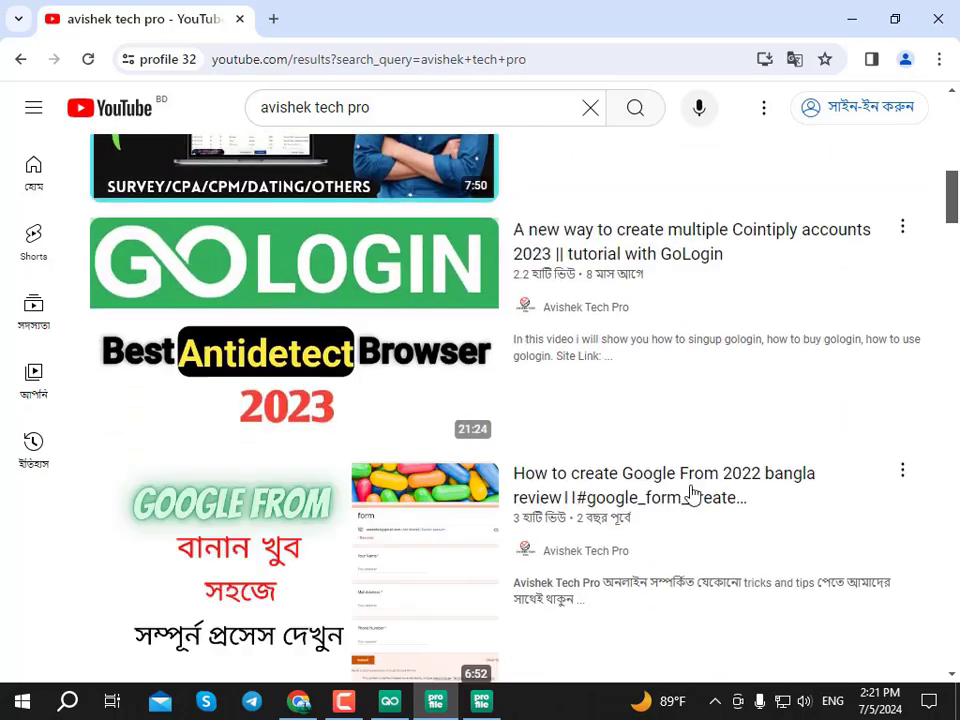
scroll(489, 332, "down", 8)
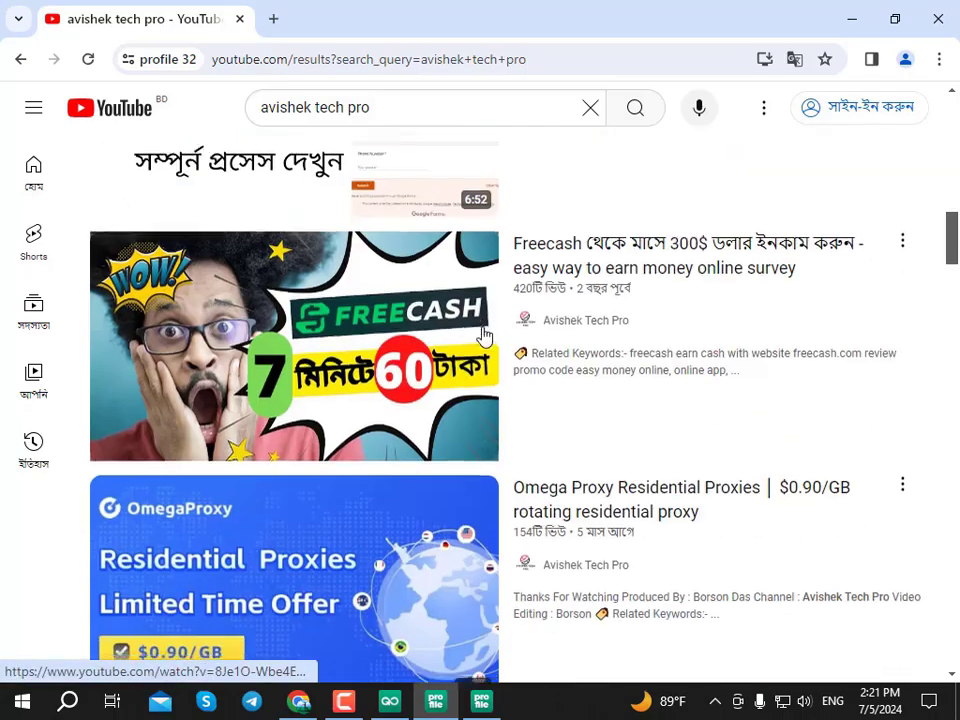
scroll(491, 343, "up", 5)
scroll(370, 302, "up", 5)
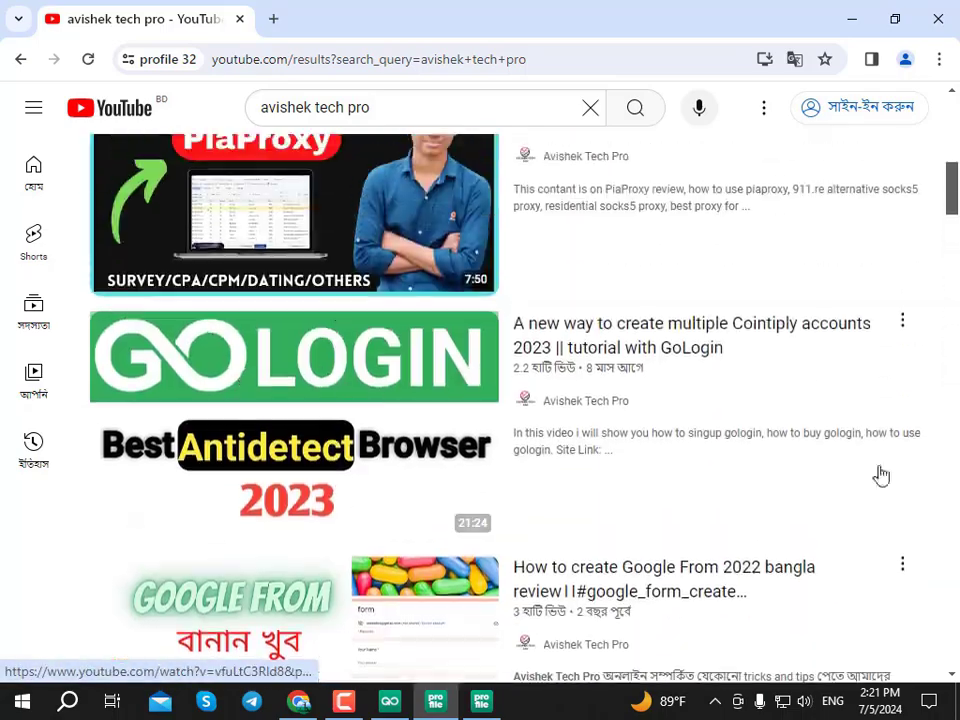
mouse_move(681, 407)
scroll(600, 305, "up", 4)
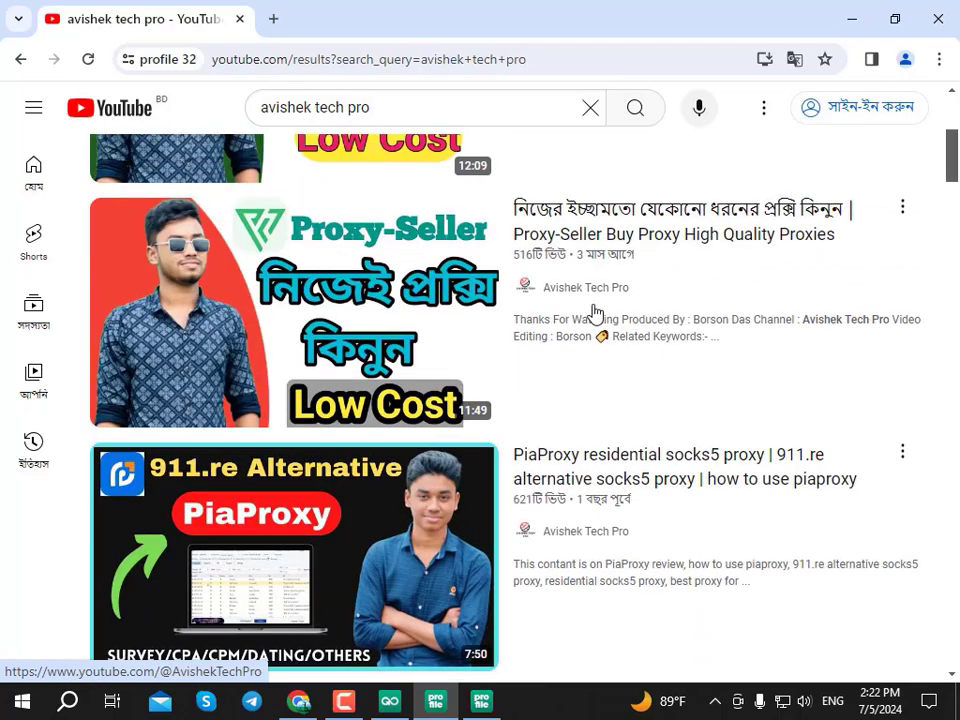
mouse_move(574, 353)
scroll(575, 340, "up", 2)
scroll(392, 336, "up", 3)
scroll(440, 325, "down", 12)
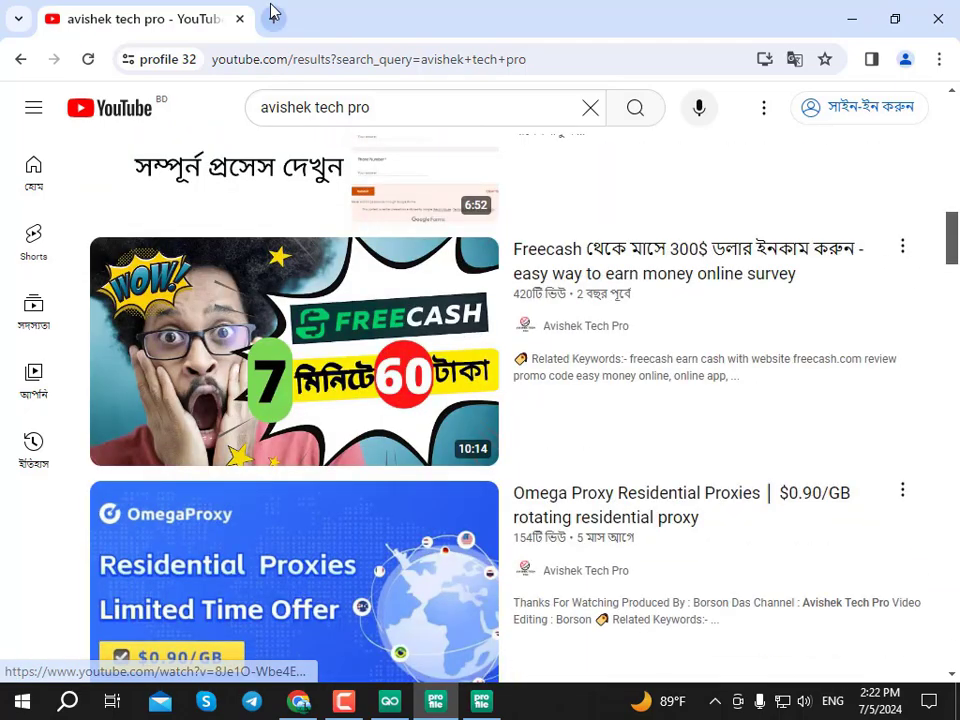
- Replace the YouTube tab with a new blank tab in both profile browsers and minimize their windows
left_click(273, 16)
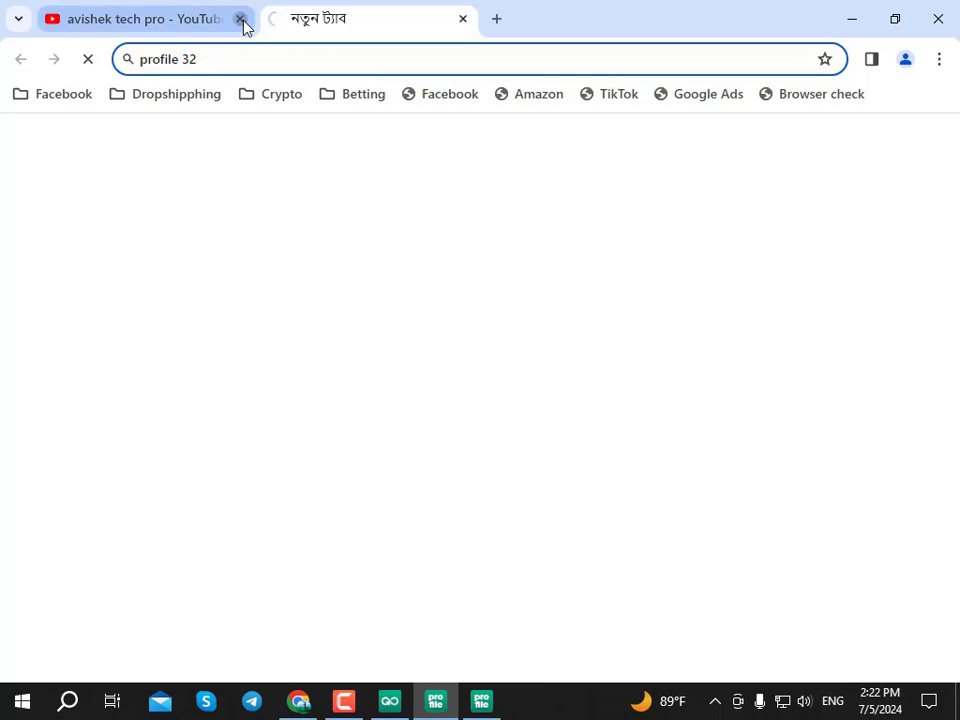
left_click(481, 698)
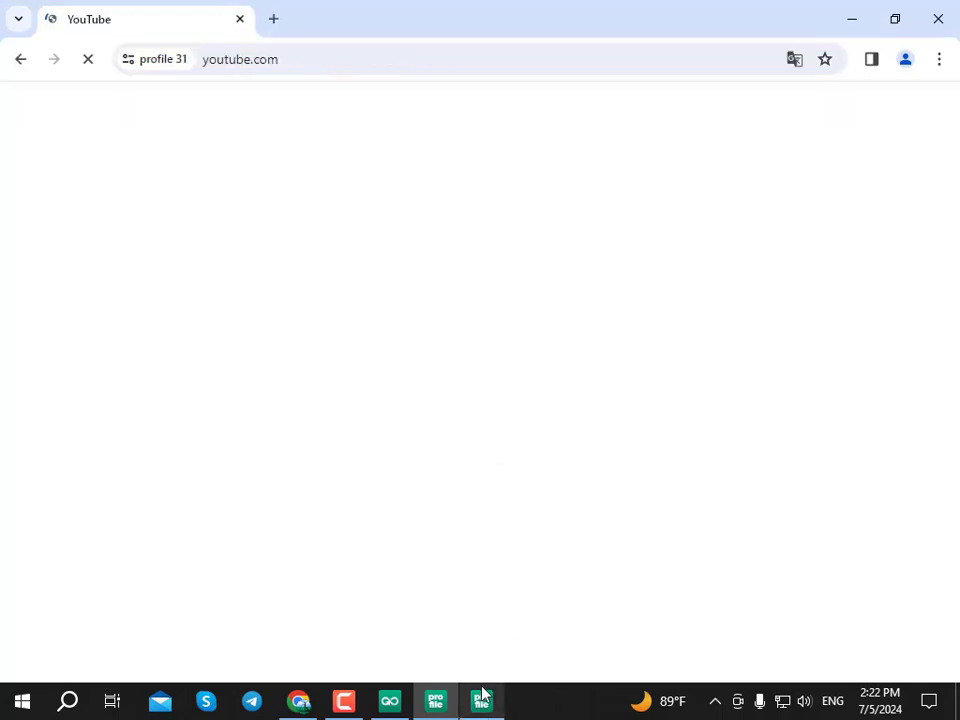
left_click(276, 18)
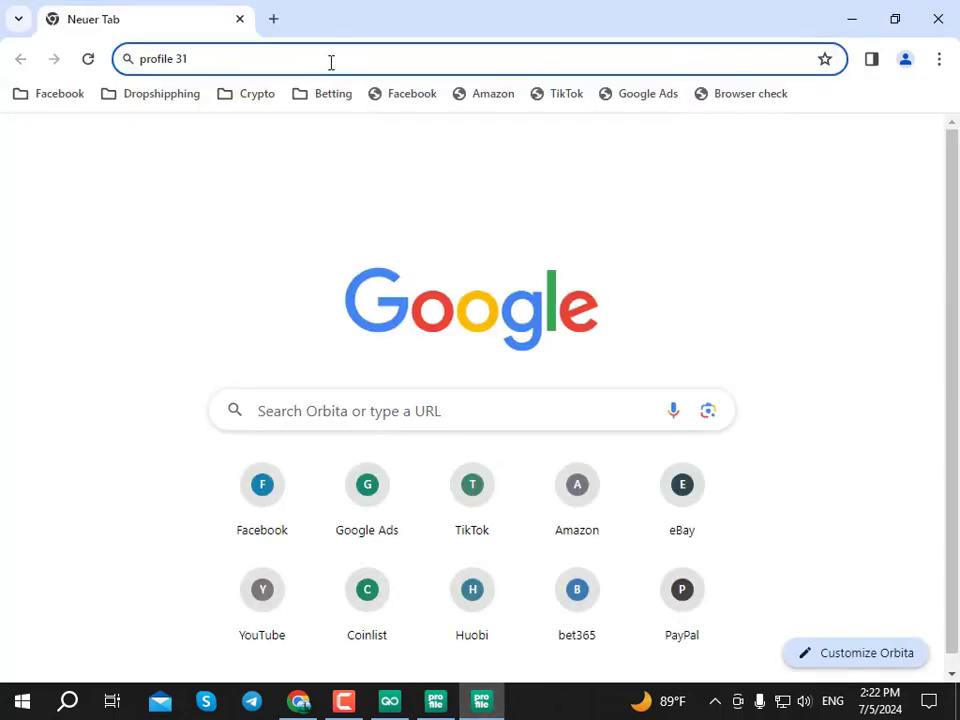
left_click(845, 24)
left_click(845, 24)
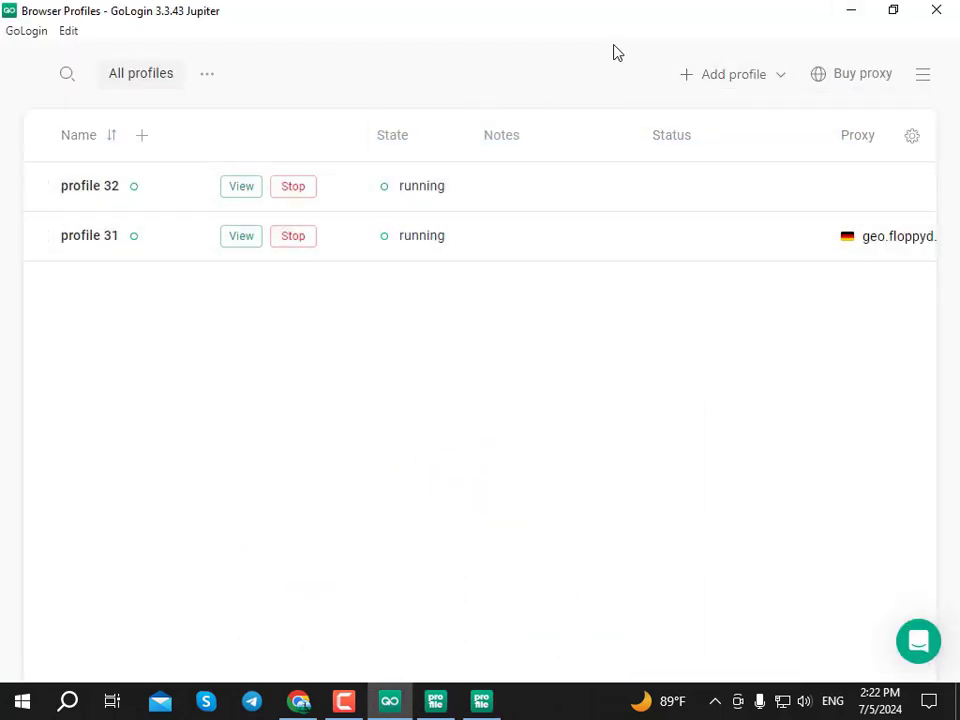
- Create a third profile with its default name and no proxy, and switch to the GoLogin login page in Chrome
left_click(724, 74)
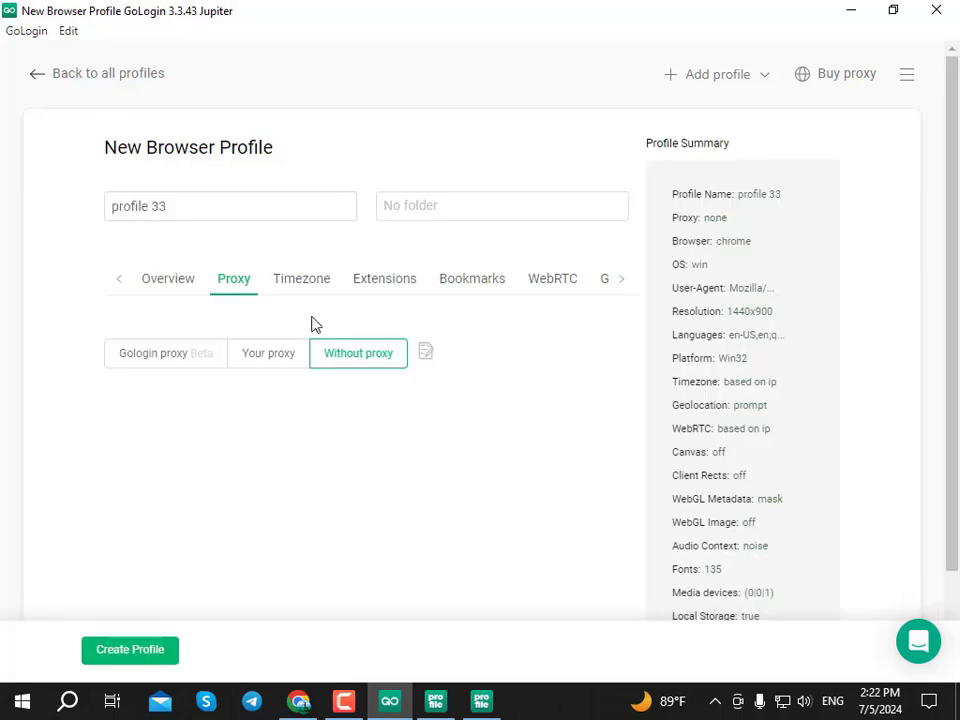
left_click(150, 649)
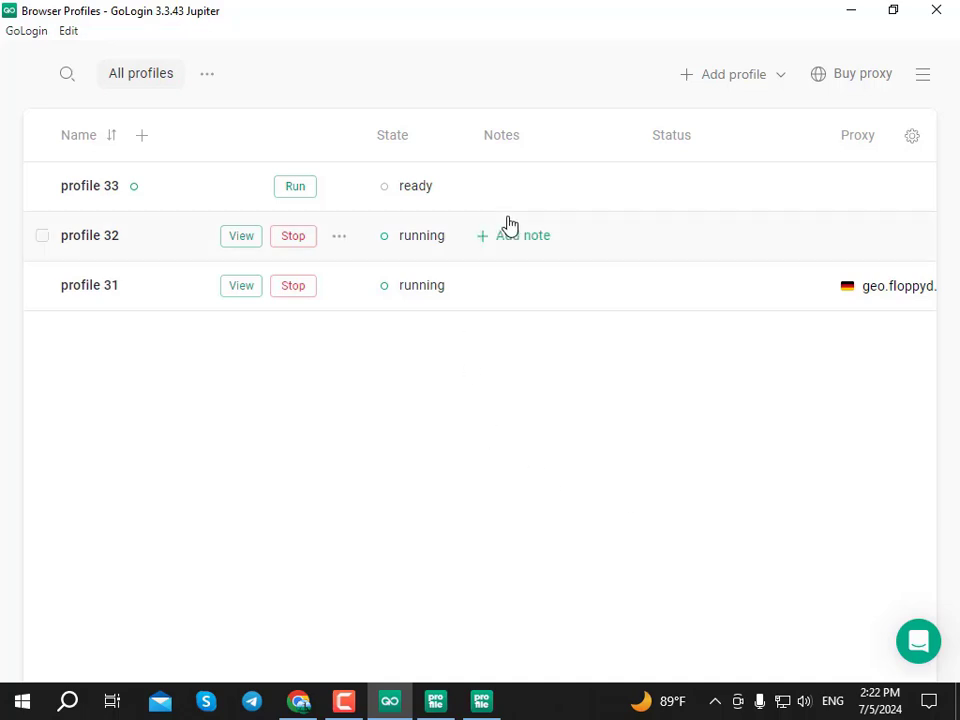
left_click(301, 701)
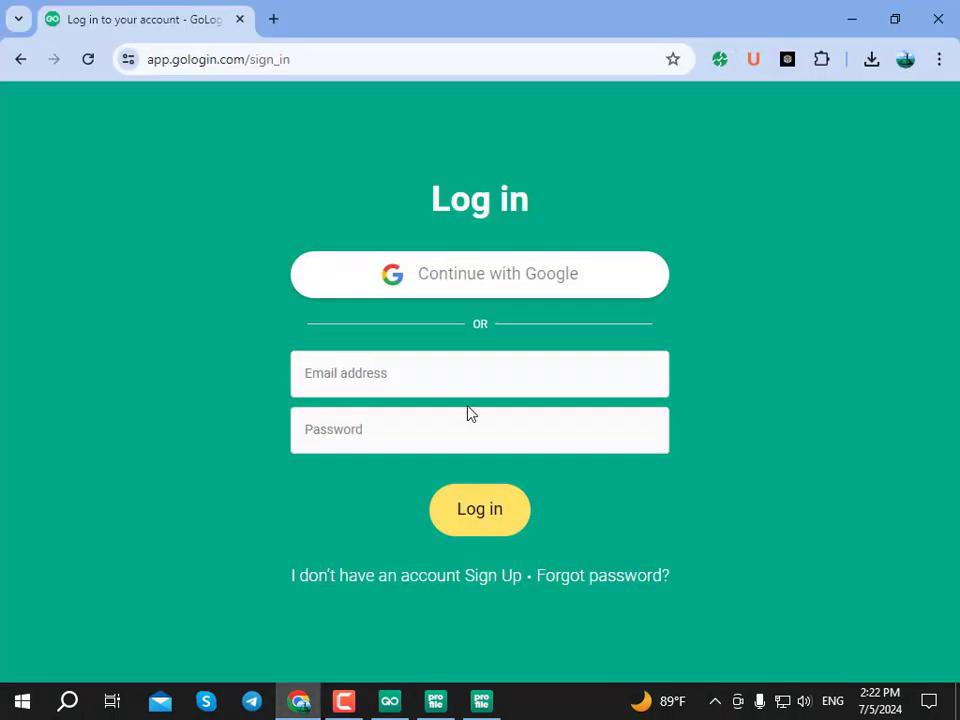